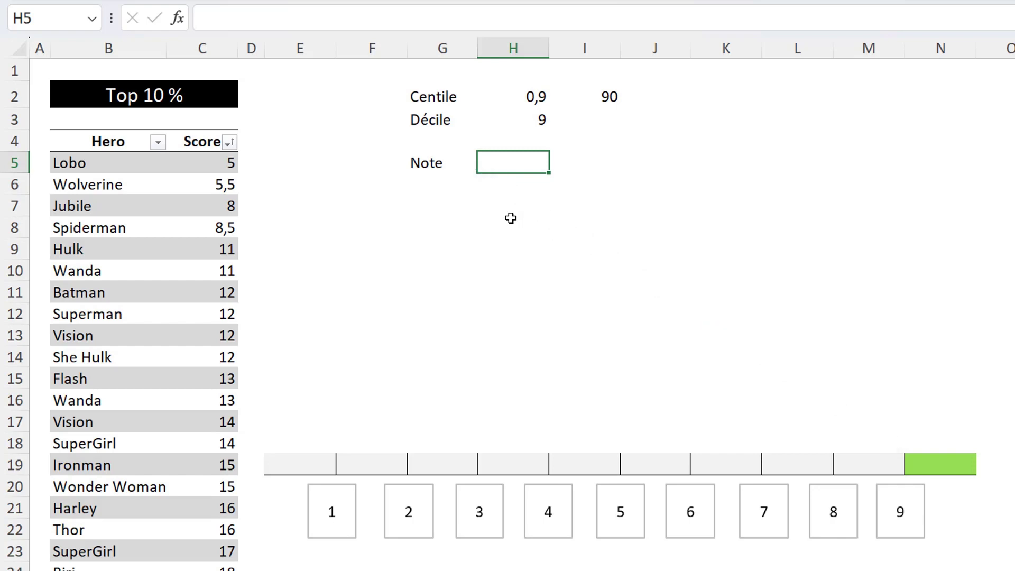
Enter =CENTILE.INCLURE(data[Score];H2) in H5 to get the 90th-percentile score 16,1
{"action": "type", "text": "=CENTILE.INCLURE("}
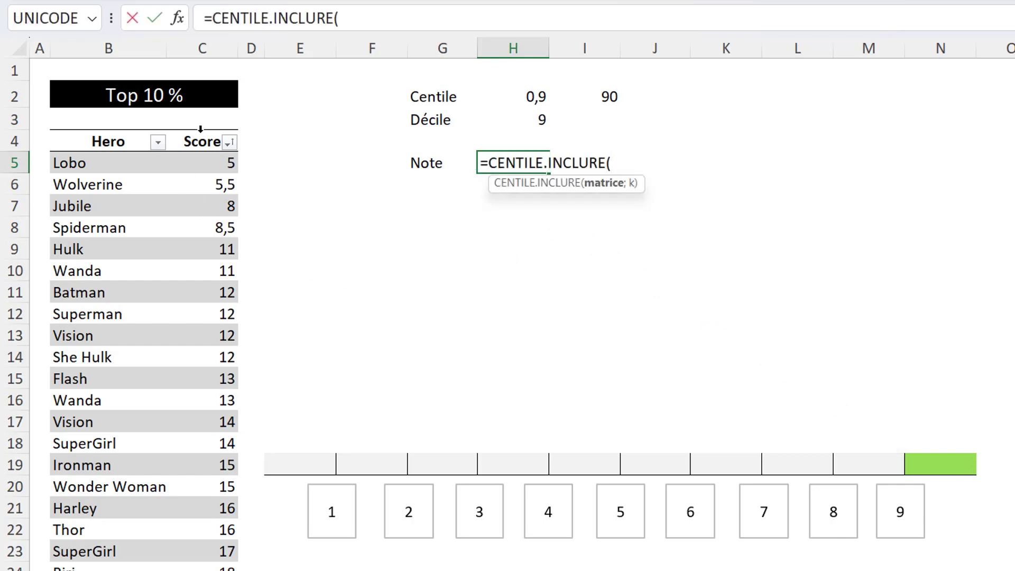
{"action": "left_click", "coordinate": [201, 129]}
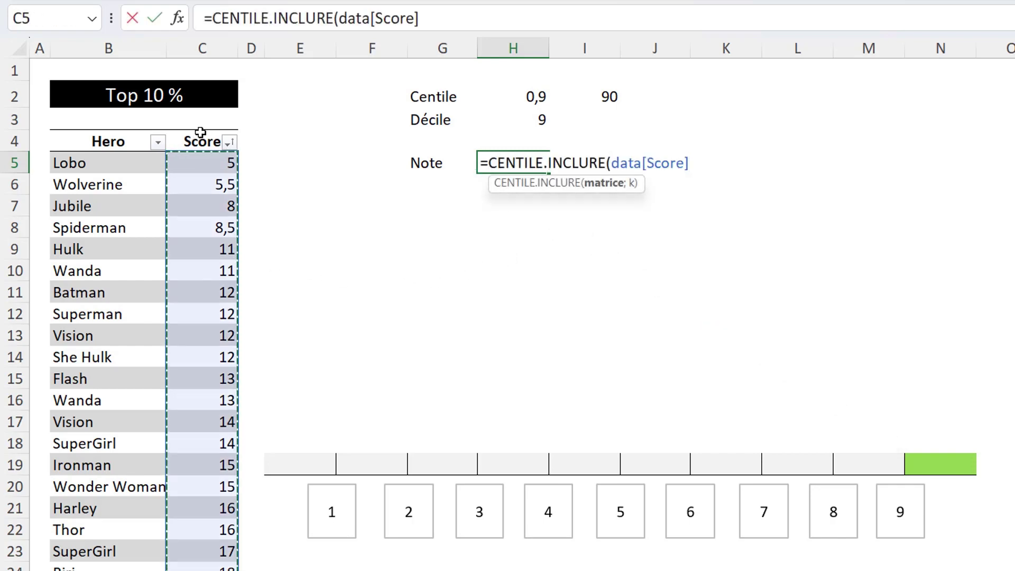
{"action": "type", "text": ";"}
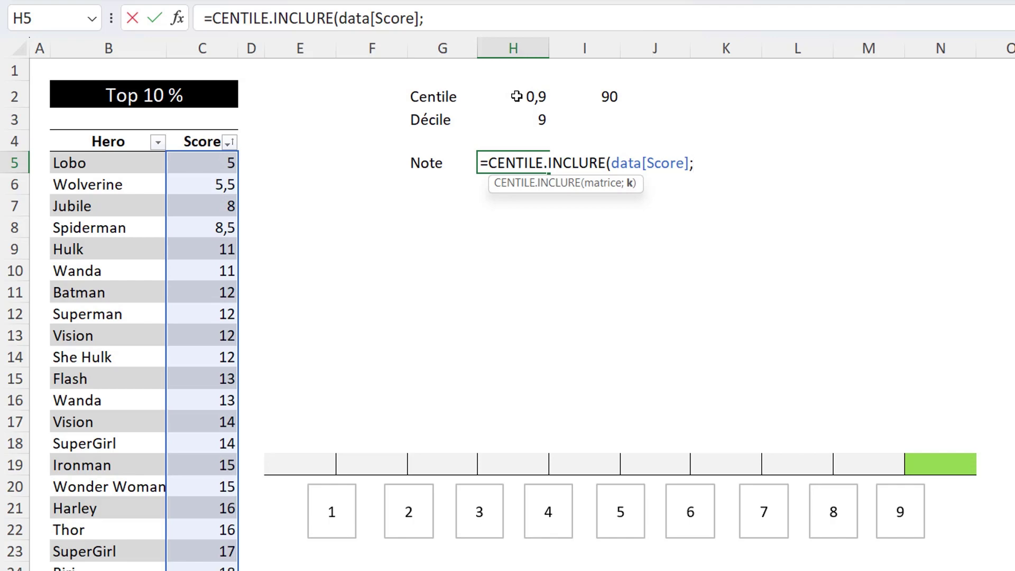
{"action": "left_click", "coordinate": [519, 95]}
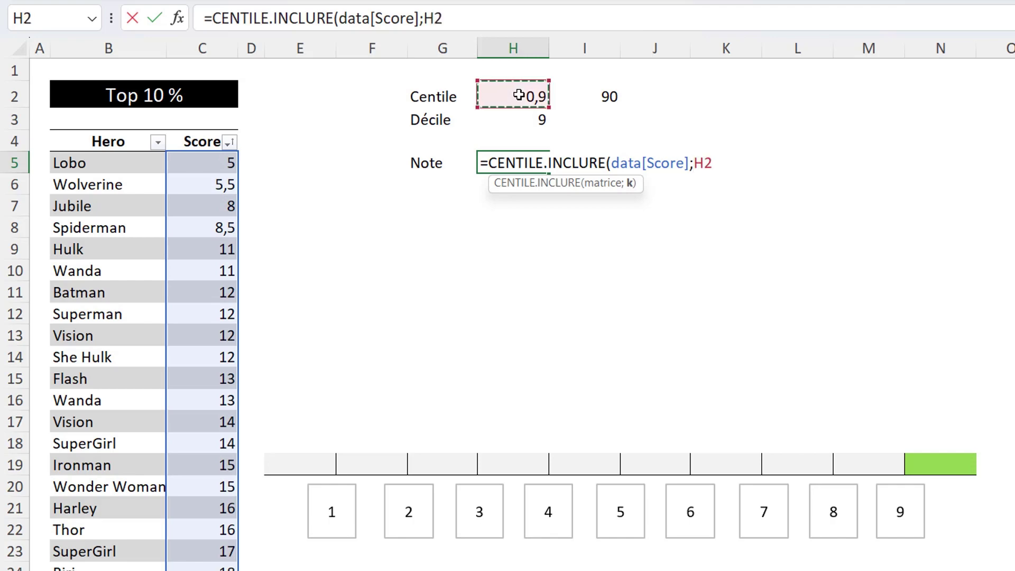
{"action": "type", "text": ")"}
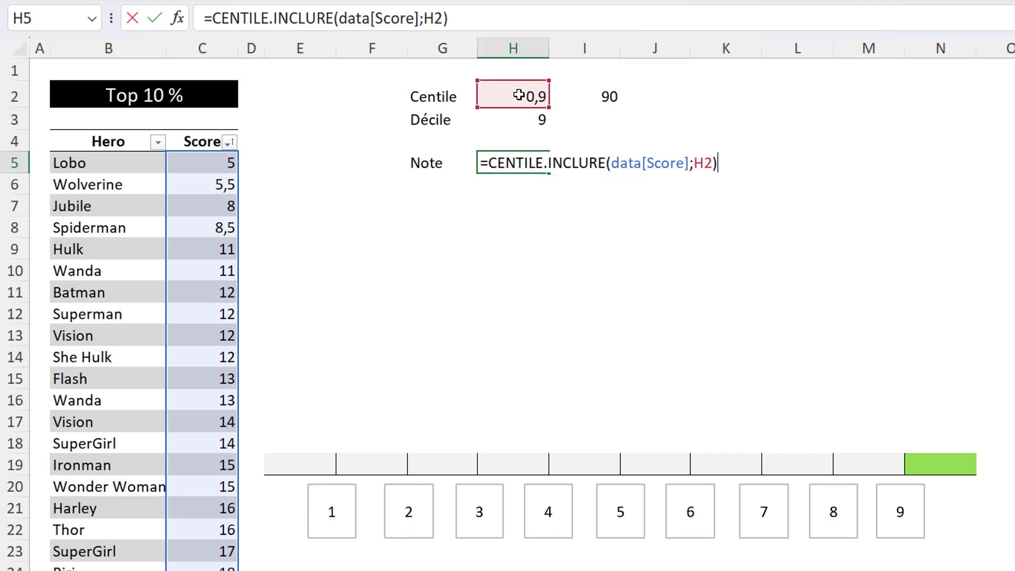
{"action": "key", "text": "ctrl+Return"}
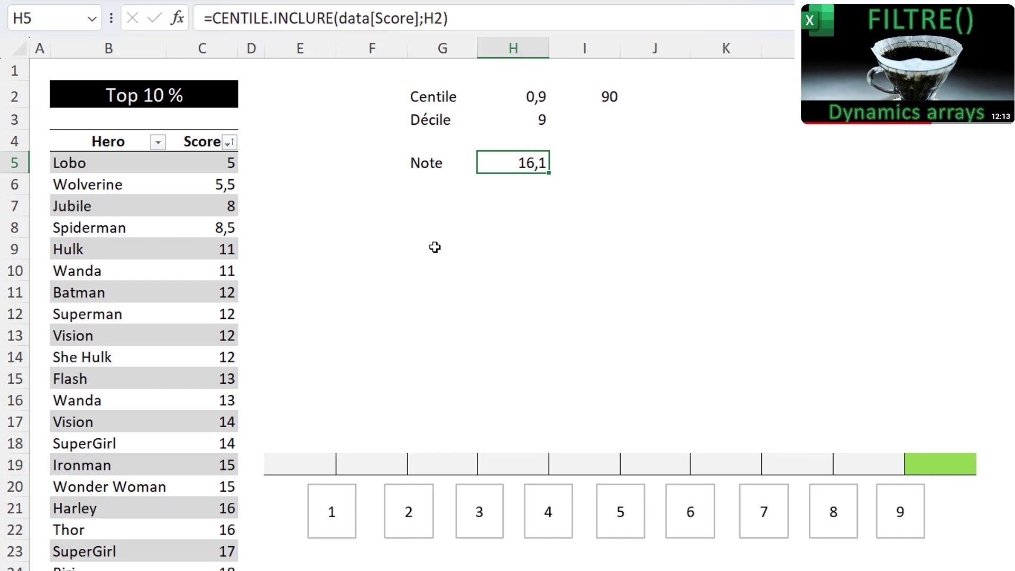
In H7, list heroes scoring above H5 with =FILTRE(data;data[Score]>H5)
{"action": "left_click", "coordinate": [500, 206]}
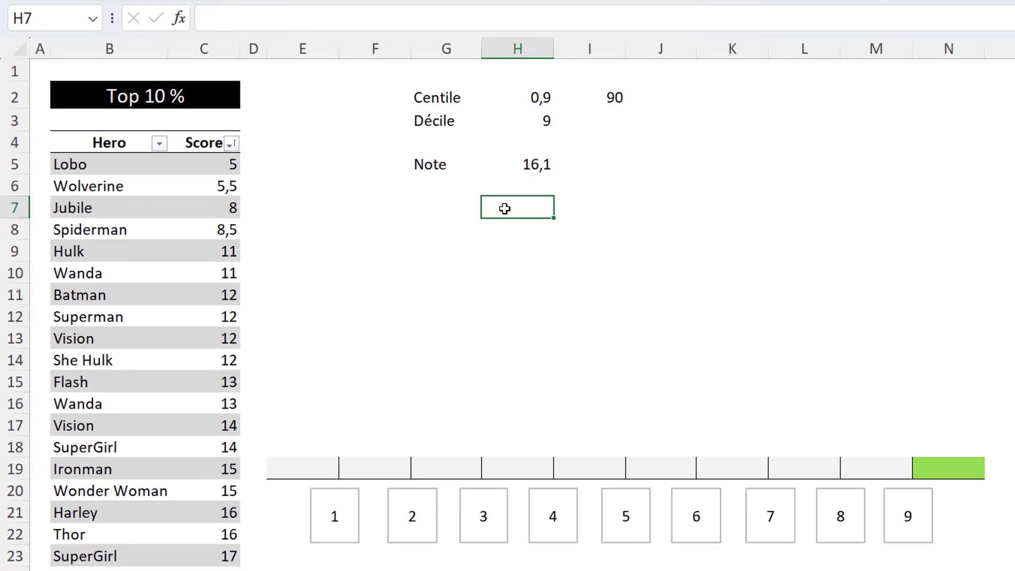
{"action": "type", "text": "=FILTRE"}
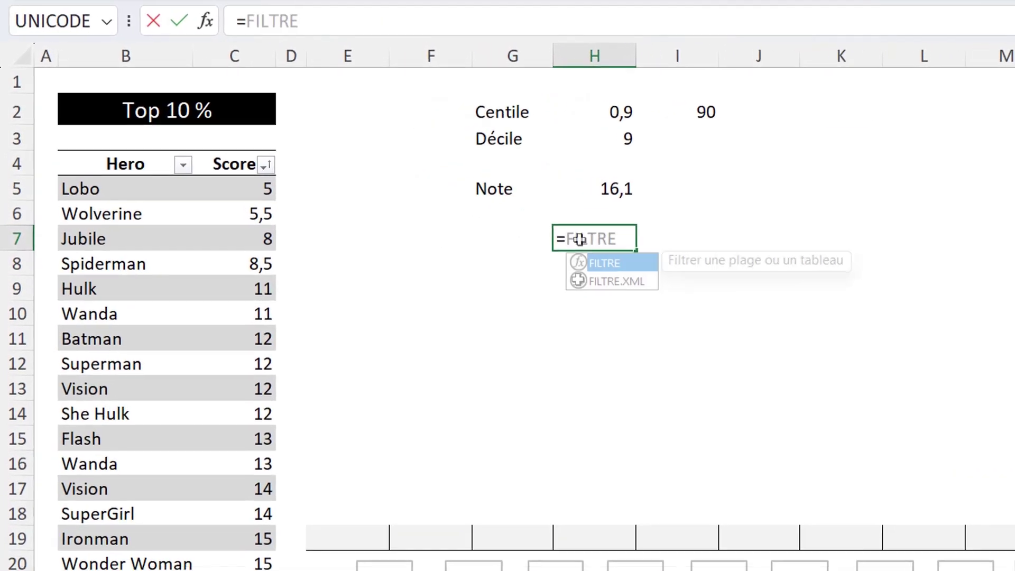
{"action": "type", "text": "("}
{"action": "left_click", "coordinate": [132, 160]}
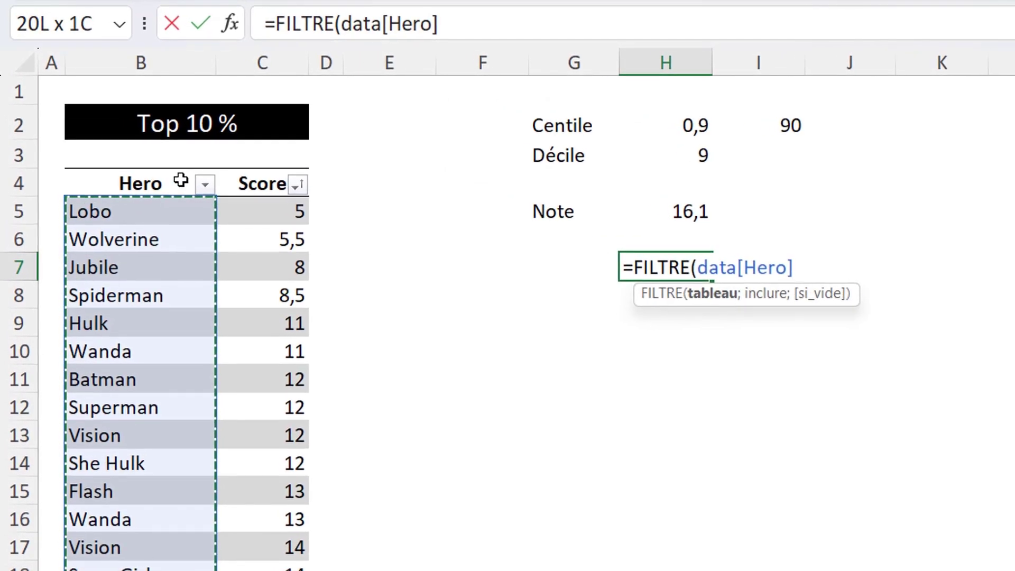
{"action": "left_click_drag", "start_coordinate": [215, 183], "coordinate": [227, 177]}
{"action": "type", "text": ";"}
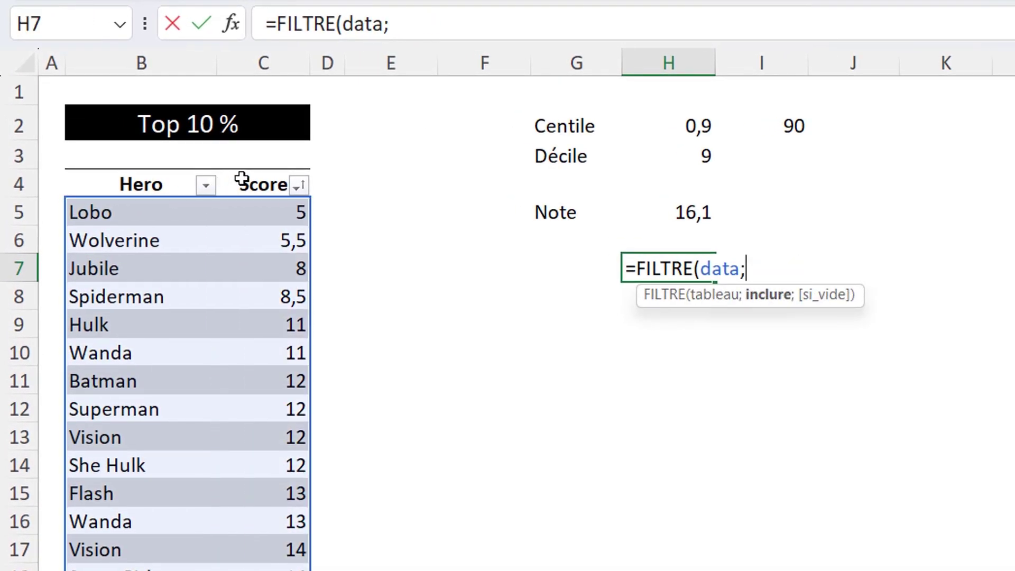
{"action": "left_click", "coordinate": [246, 168]}
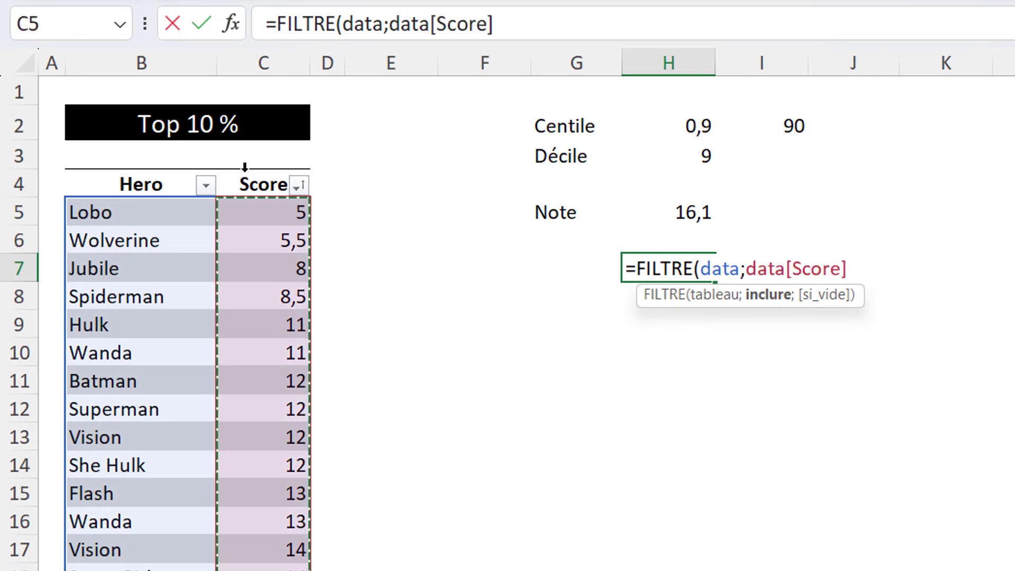
{"action": "type", "text": ">"}
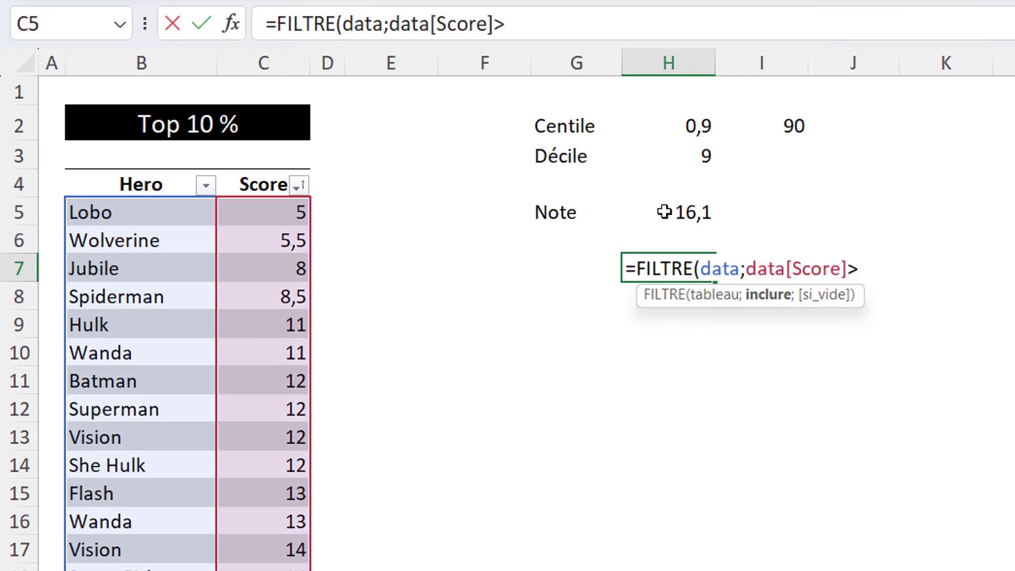
{"action": "left_click", "coordinate": [664, 212]}
{"action": "type", "text": ")"}
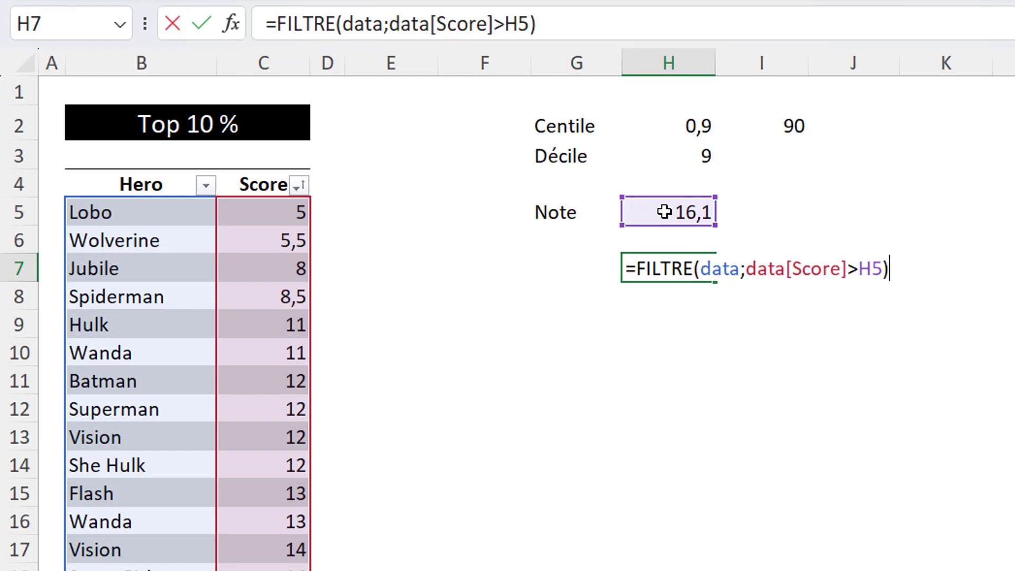
{"action": "key", "text": "Return"}
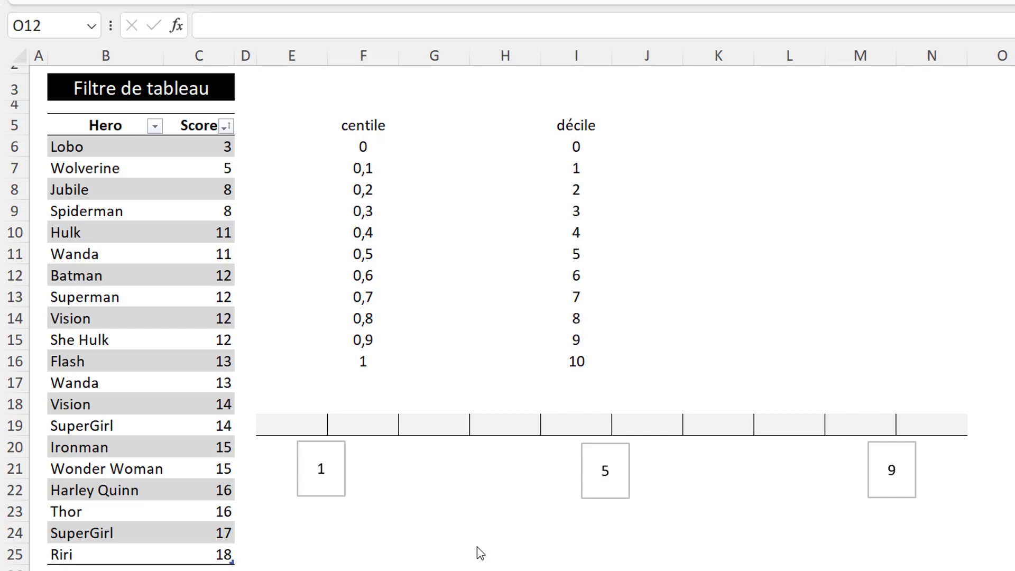
Enter =CENTILE.INCLURE(donnees[Score];F6) in G6 for centile 0
{"action": "left_click", "coordinate": [432, 148]}
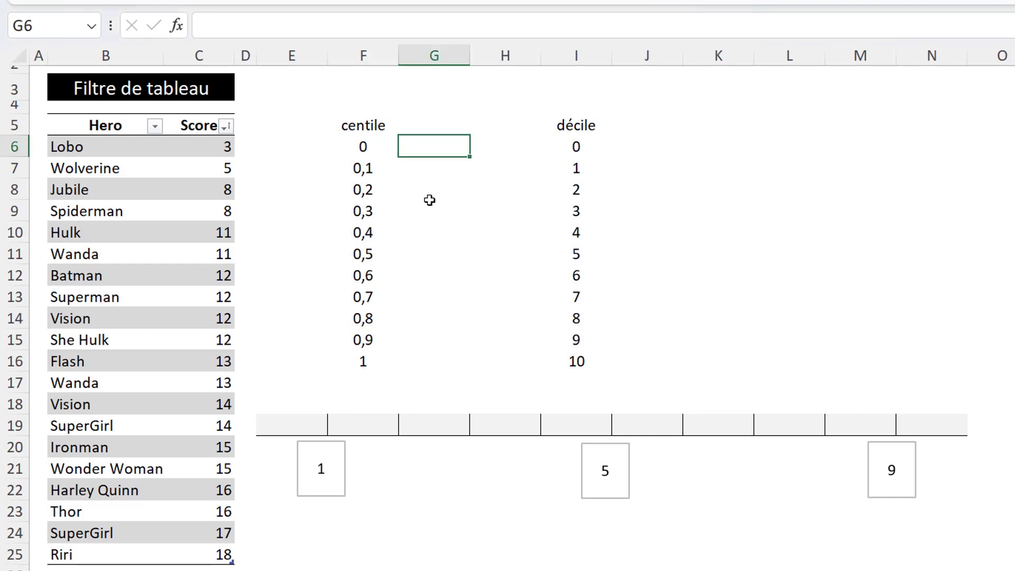
{"action": "type", "text": "=cen"}
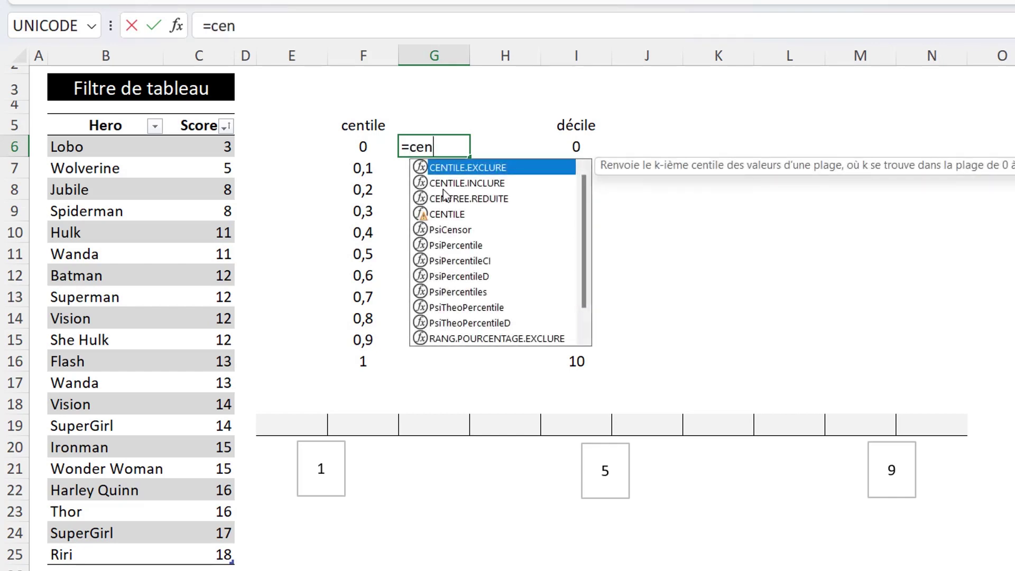
{"action": "double_click", "coordinate": [443, 185]}
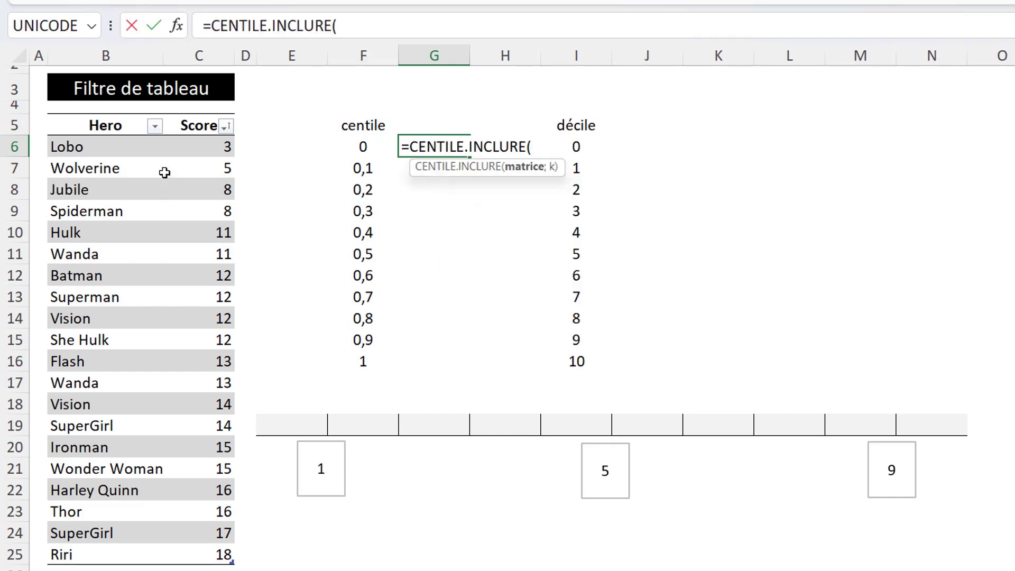
{"action": "left_click", "coordinate": [197, 114]}
{"action": "type", "text": ";"}
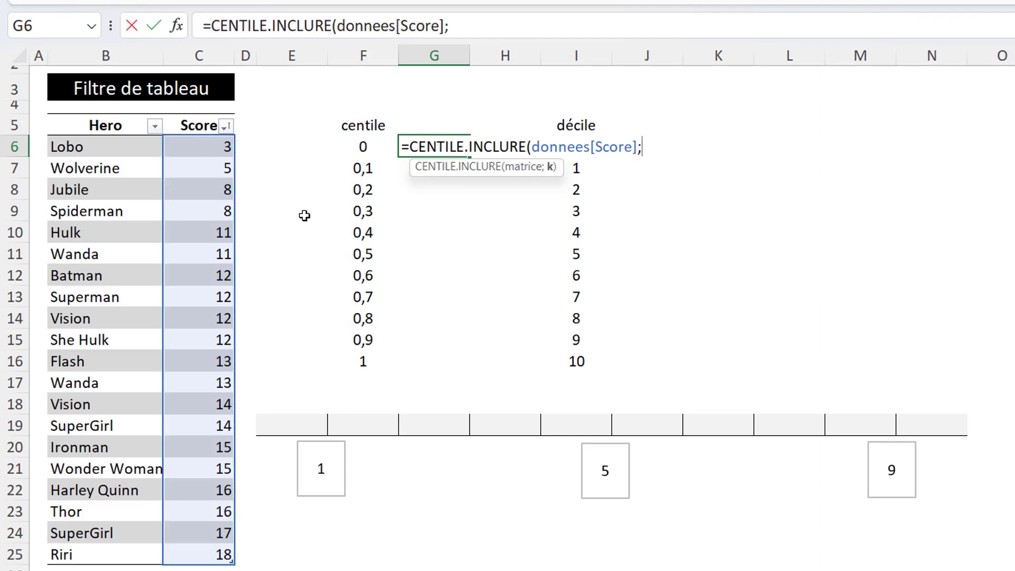
{"action": "left_click", "coordinate": [355, 144]}
{"action": "type", "text": ")"}
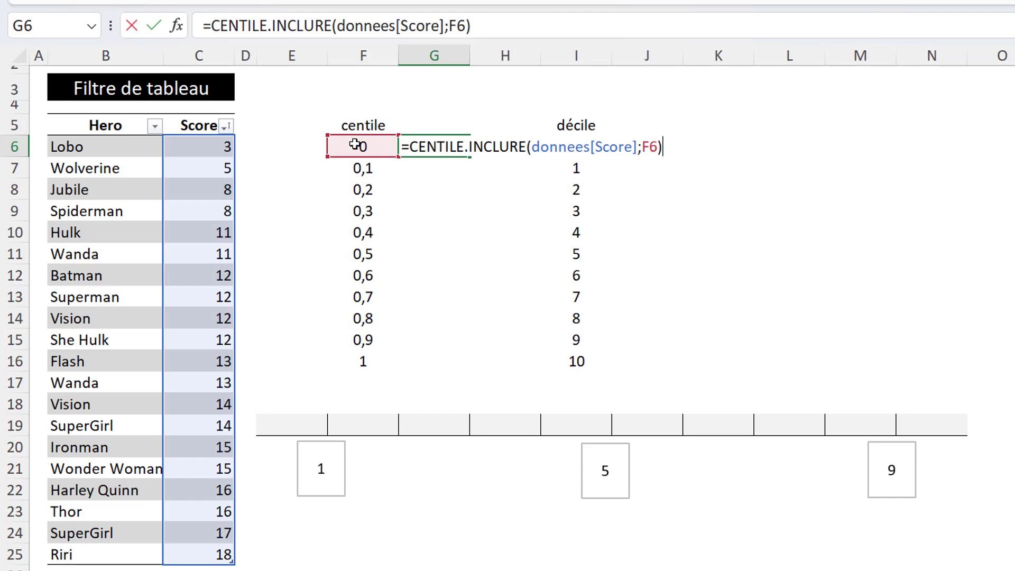
{"action": "key", "text": "Return"}
Copy the G6 formula down to G16, giving scores from 3 to 18
{"action": "left_click", "coordinate": [443, 150]}
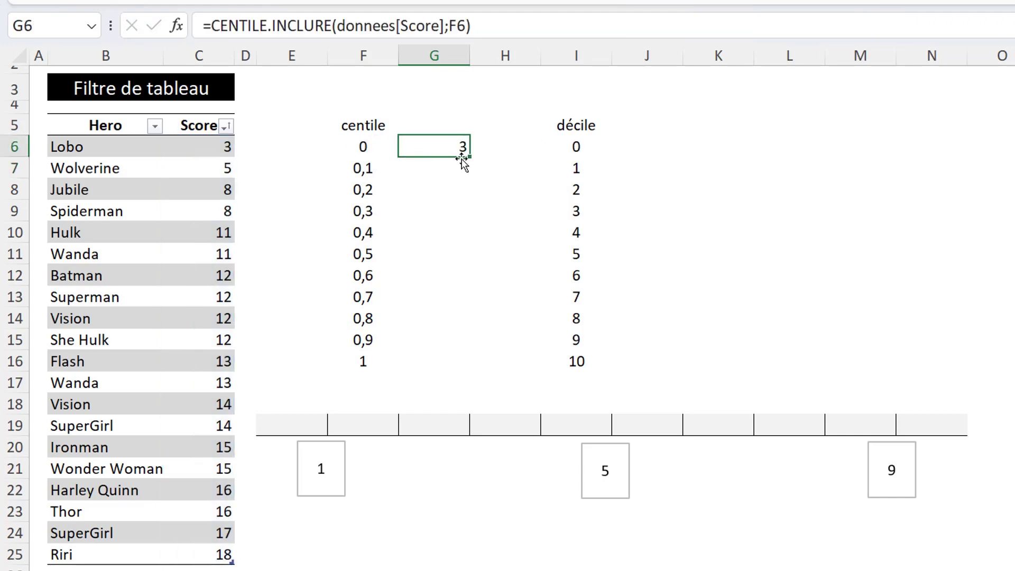
{"action": "double_click", "coordinate": [469, 157]}
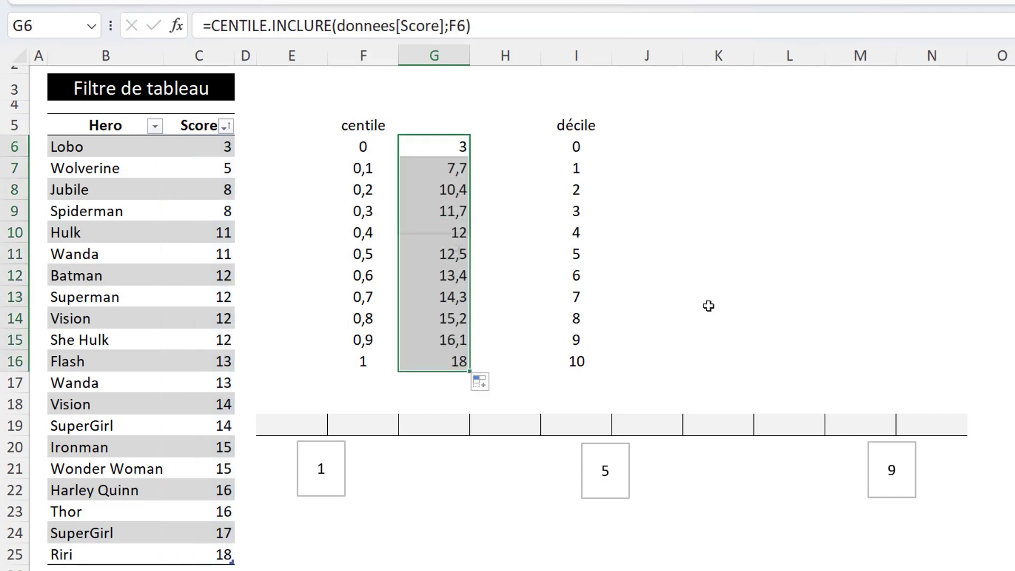
{"action": "left_click", "coordinate": [632, 151]}
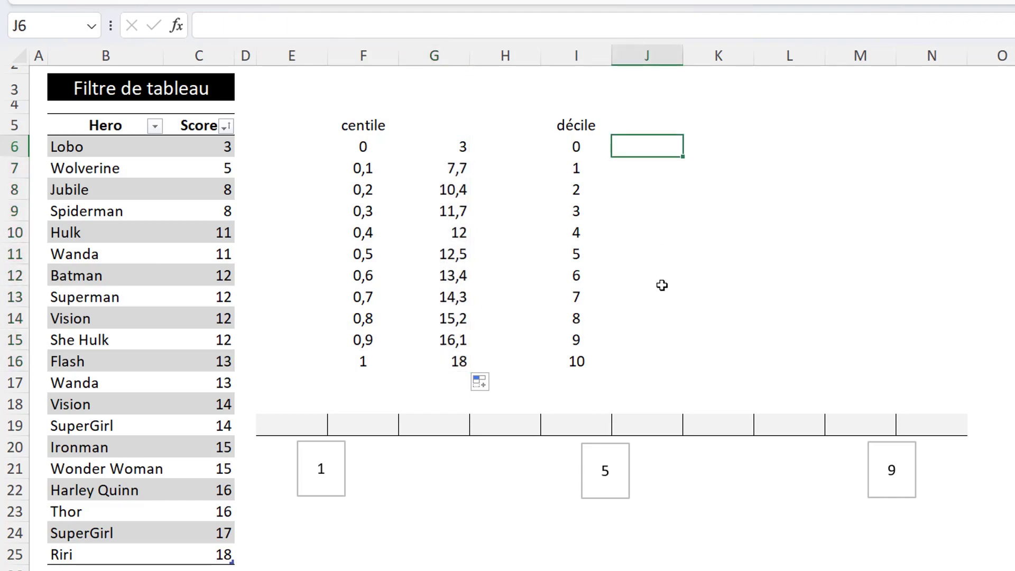
Enter =CENTILE.INCLURE(donnees[Score];I6/10) in J6 for décile 0
{"action": "type", "text": "=ce"}
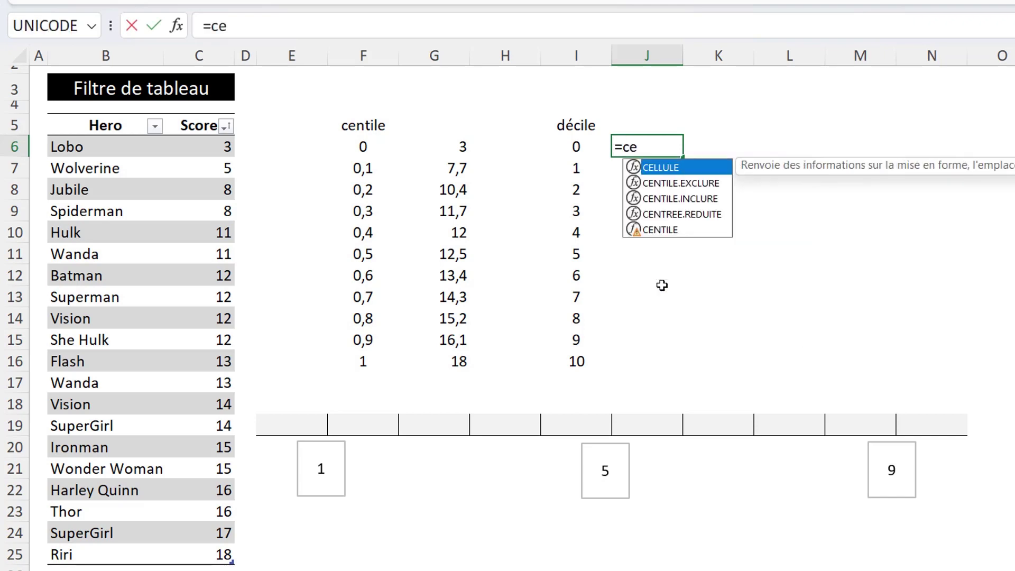
{"action": "type", "text": "n"}
{"action": "key", "text": "Down"}
{"action": "key", "text": "Tab"}
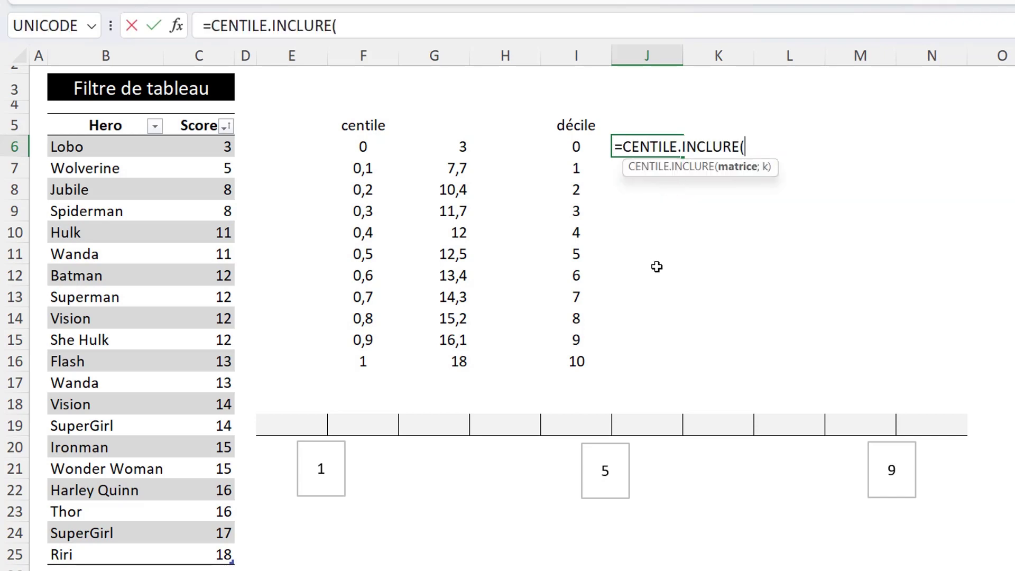
{"action": "left_click", "coordinate": [195, 113]}
{"action": "type", "text": ";"}
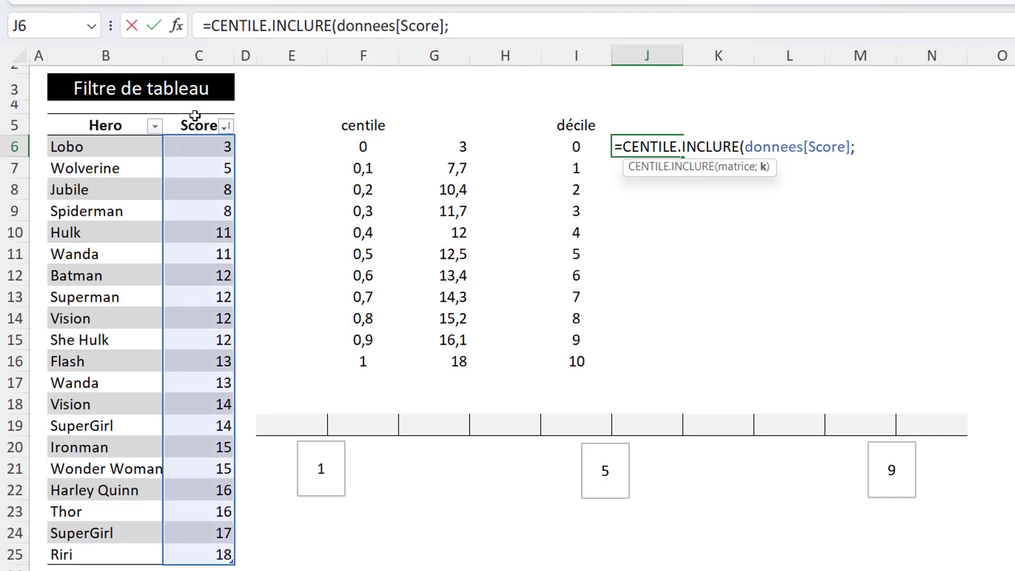
{"action": "left_click", "coordinate": [572, 146]}
{"action": "type", "text": "/"}
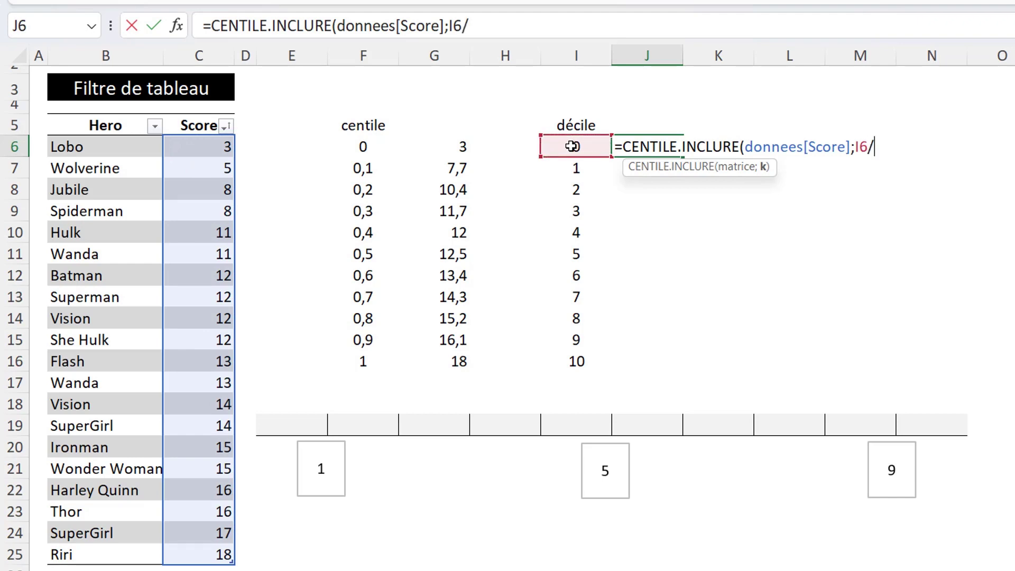
{"action": "type", "text": "10)"}
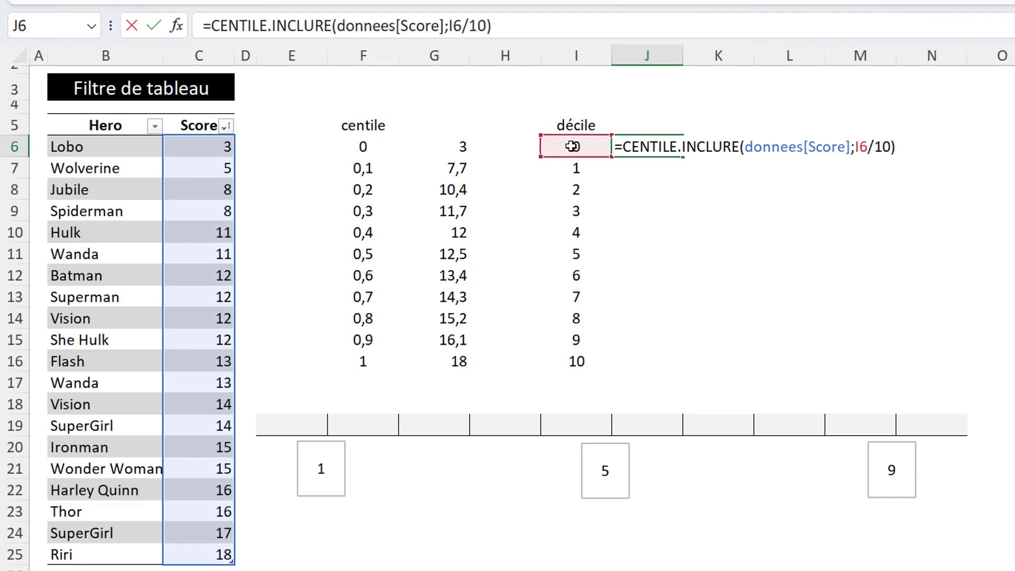
{"action": "key", "text": "Return"}
Fill the decile formula down to J16, returning values from 3 to 18
{"action": "left_click", "coordinate": [652, 147]}
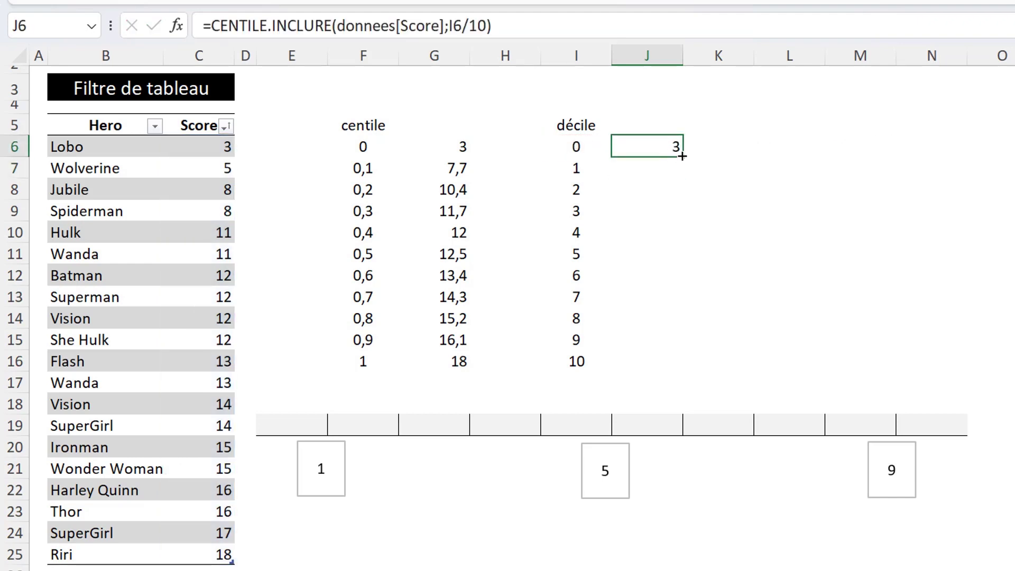
{"action": "left_click_drag", "start_coordinate": [682, 156], "coordinate": [667, 365]}
{"action": "left_click", "coordinate": [843, 341]}
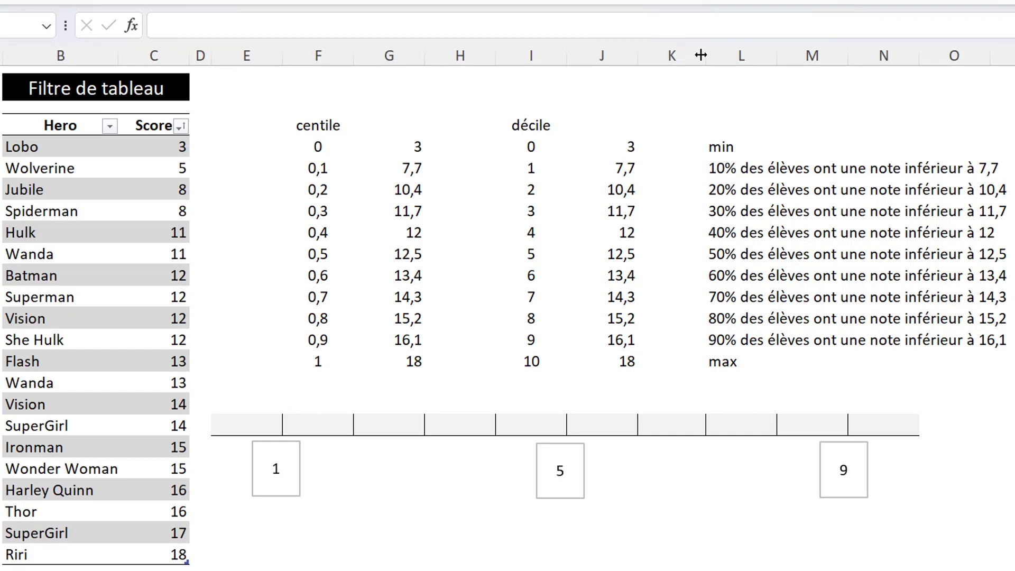
{"action": "left_click_drag", "start_coordinate": [143, 145], "coordinate": [142, 163]}
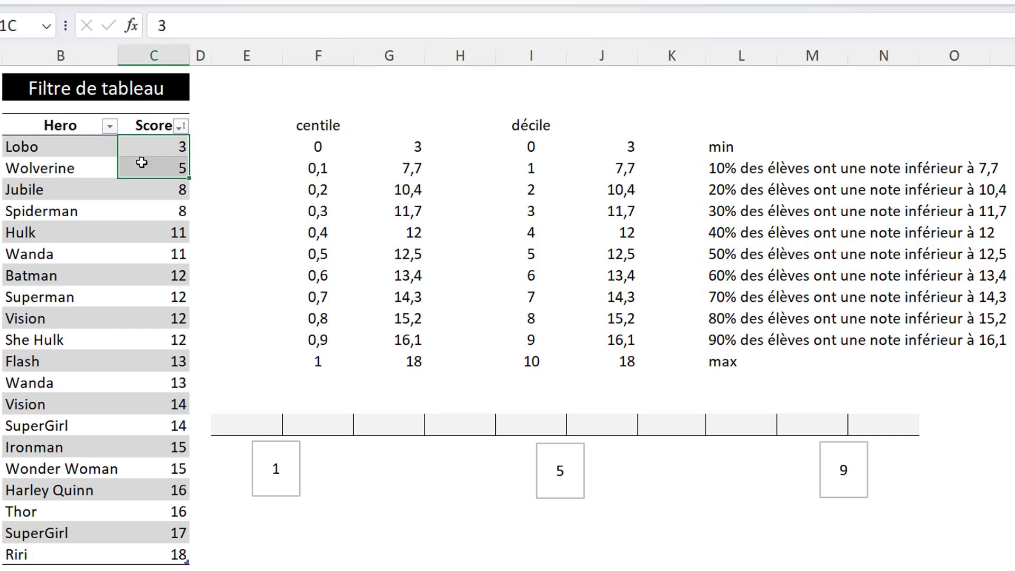
{"action": "left_click", "coordinate": [632, 131]}
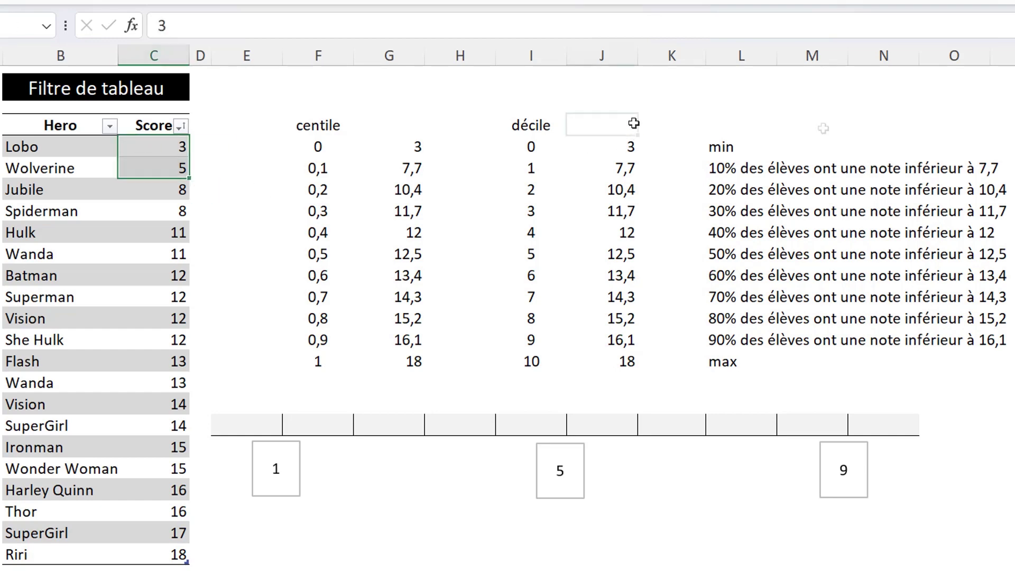
{"action": "left_click", "coordinate": [842, 121]}
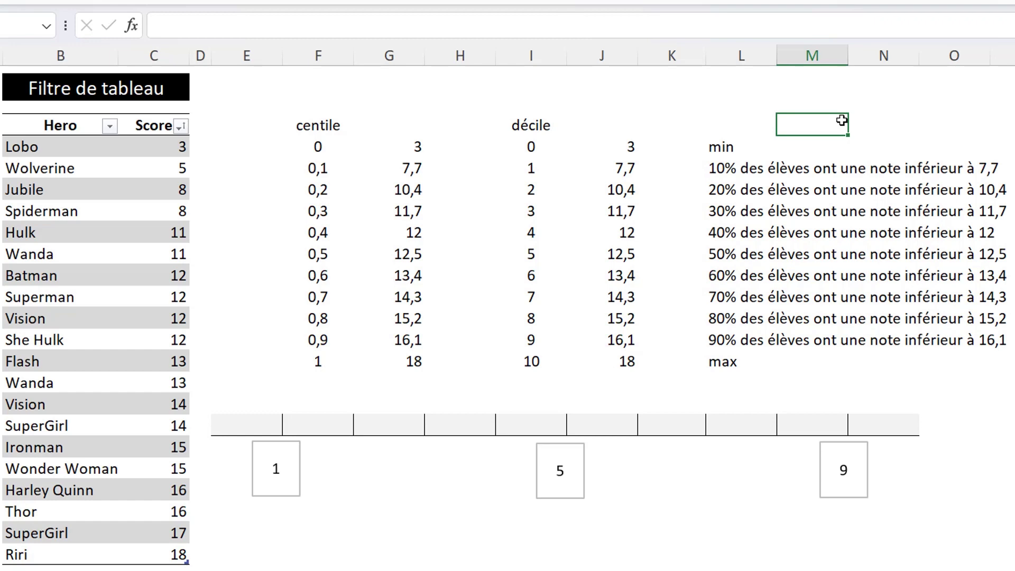
{"action": "left_click_drag", "start_coordinate": [719, 255], "coordinate": [1011, 254]}
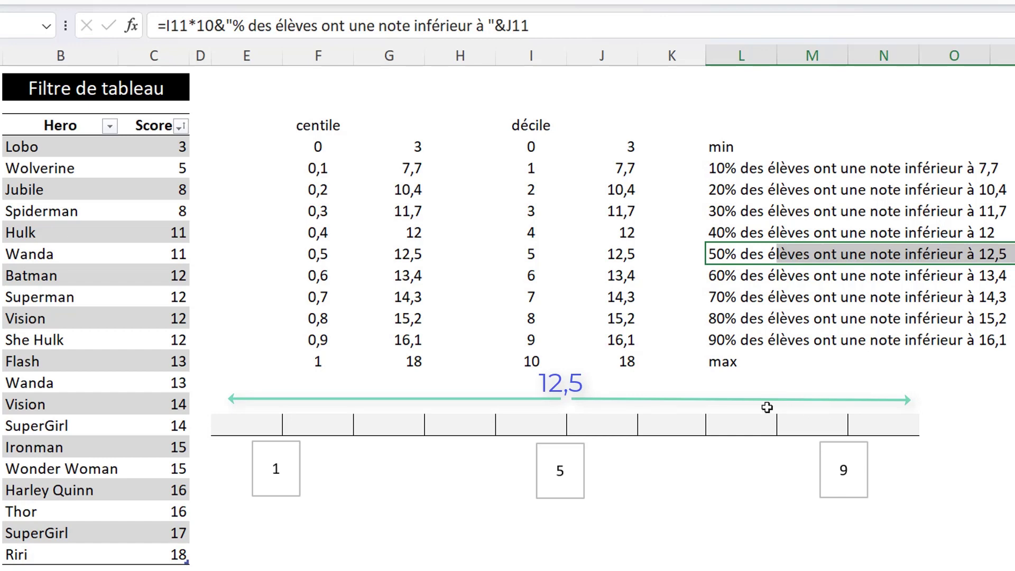
{"action": "left_click", "coordinate": [720, 365]}
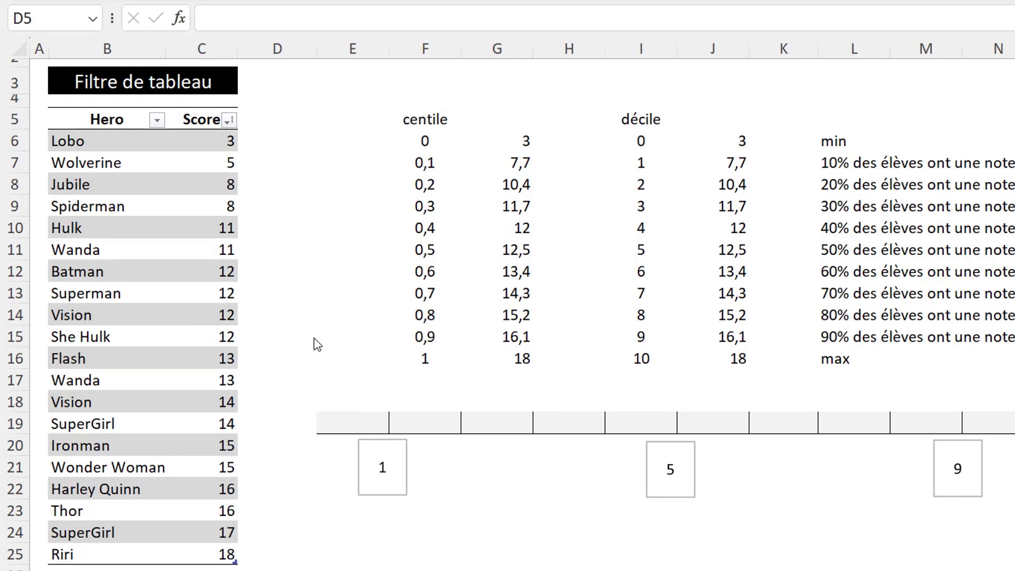
{"action": "type", "text": "Centile"}
{"action": "key", "text": "Return"}
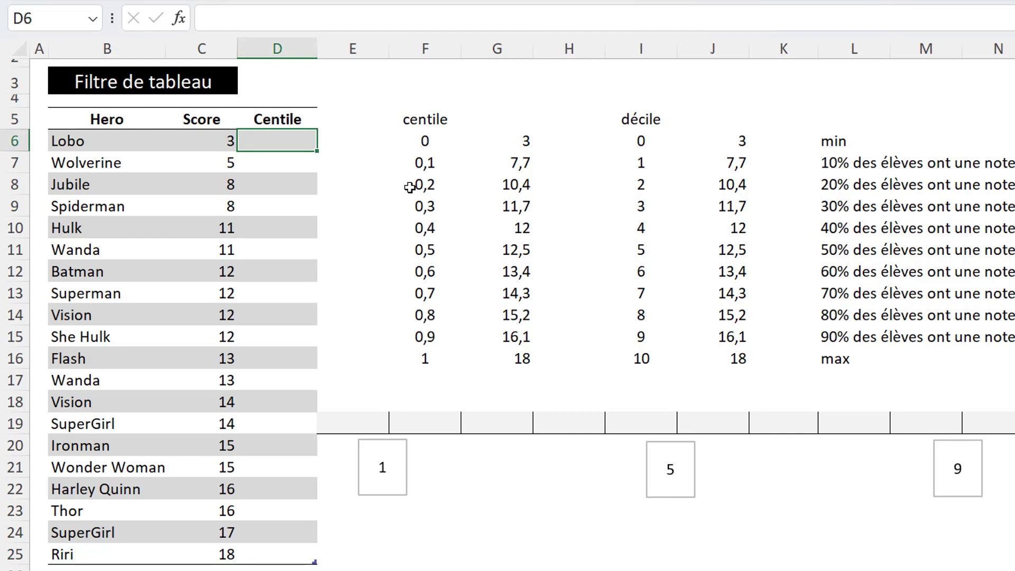
{"action": "type", "text": "=ran"}
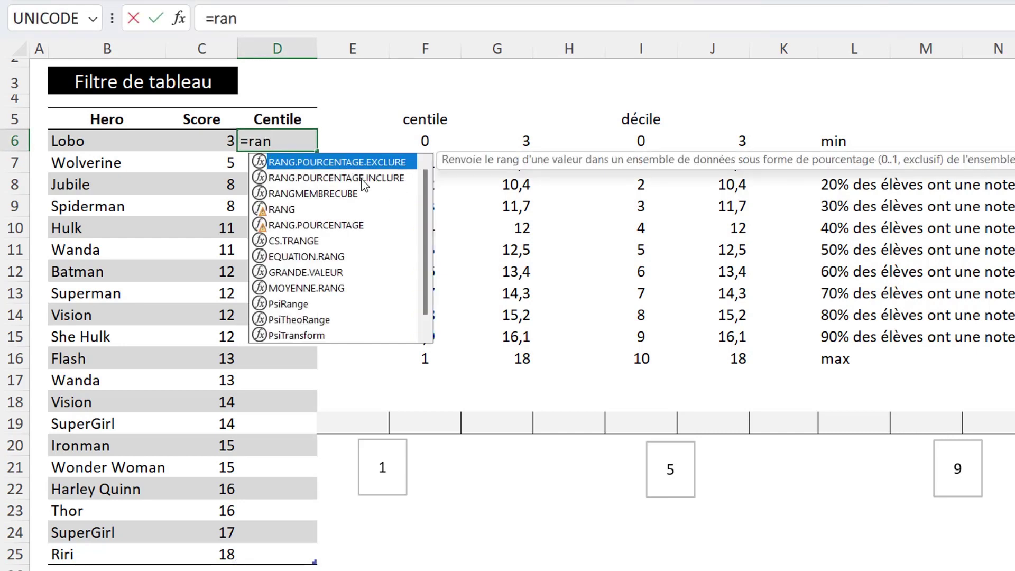
{"action": "double_click", "coordinate": [363, 178]}
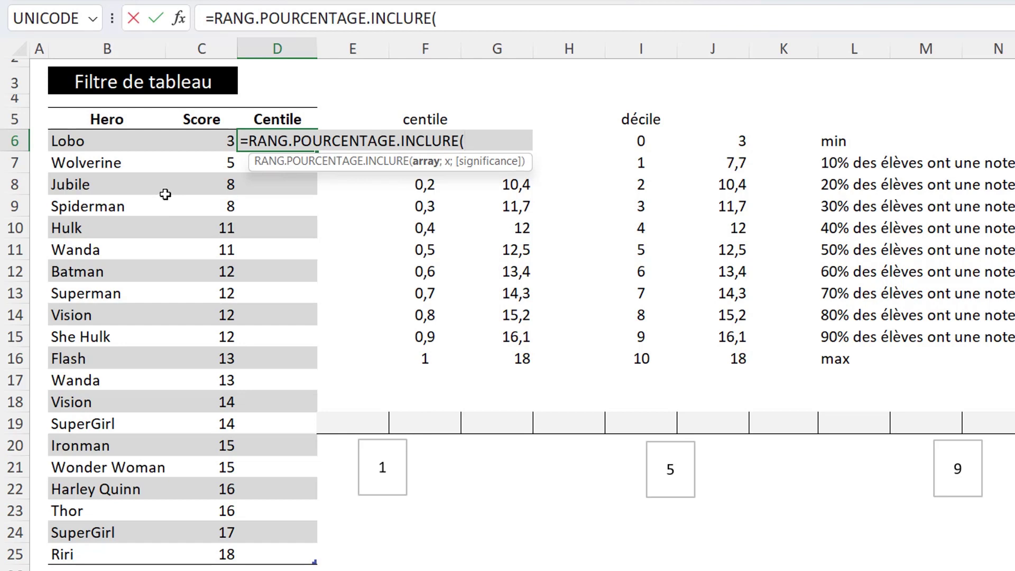
{"action": "left_click", "coordinate": [199, 109]}
{"action": "type", "text": ";"}
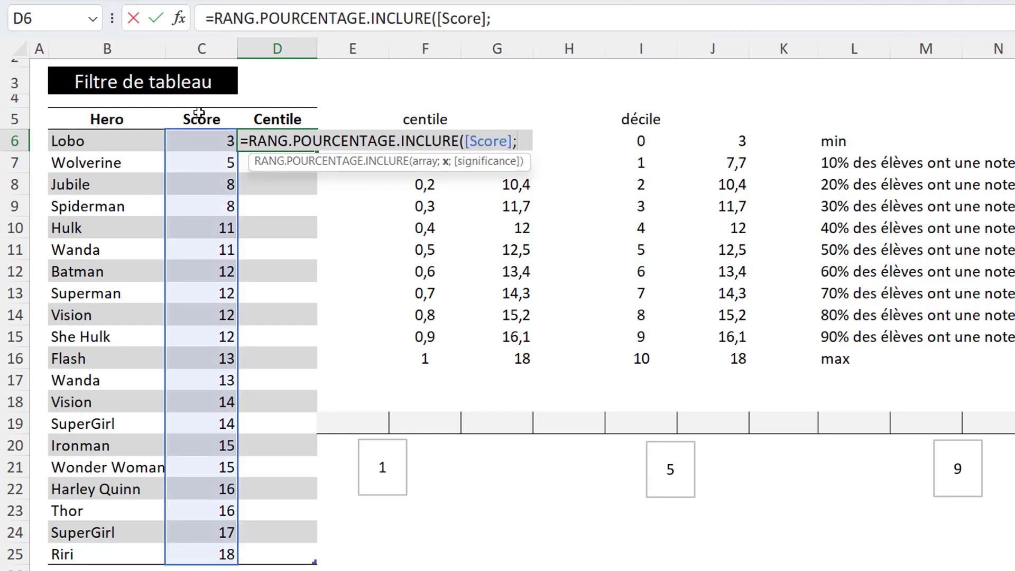
{"action": "left_click", "coordinate": [195, 139]}
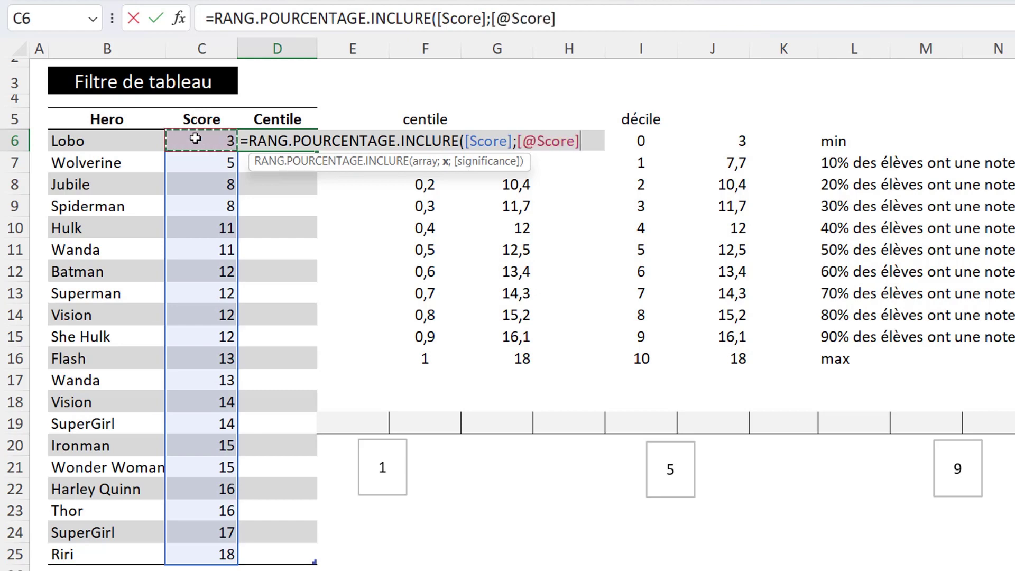
{"action": "type", "text": ";"}
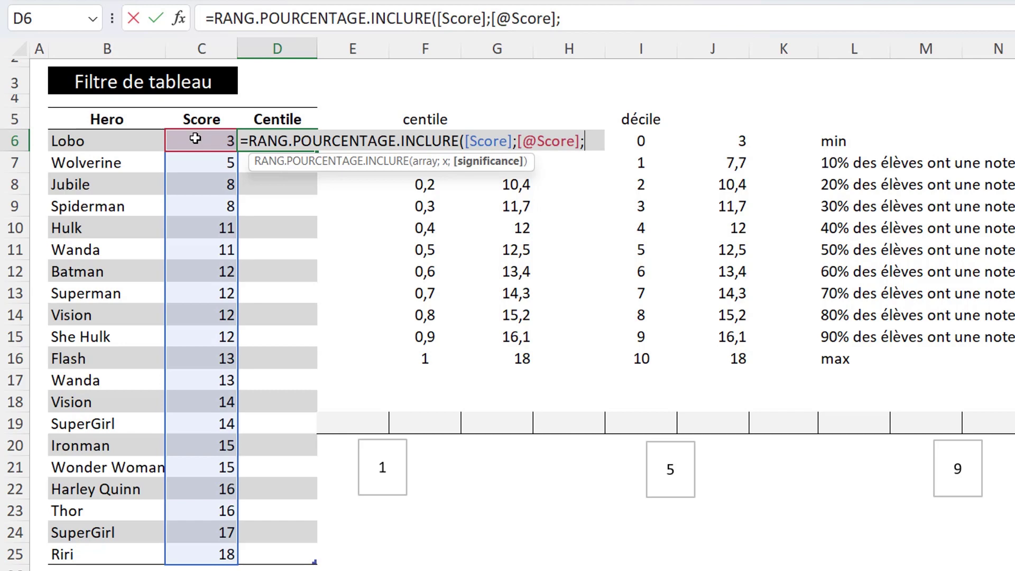
{"action": "type", "text": "1"}
{"action": "type", "text": ")"}
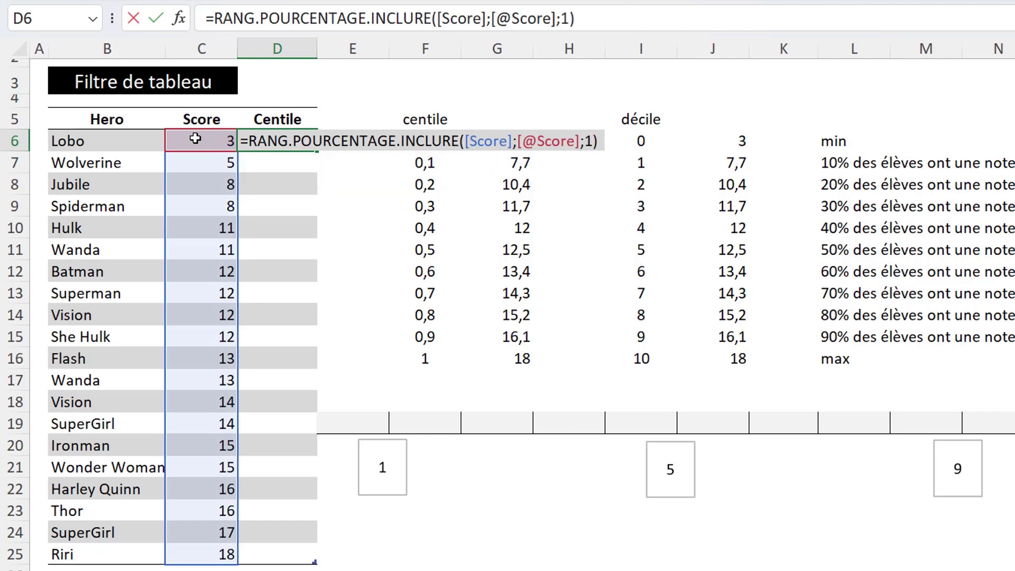
{"action": "key", "text": "ctrl+Return"}
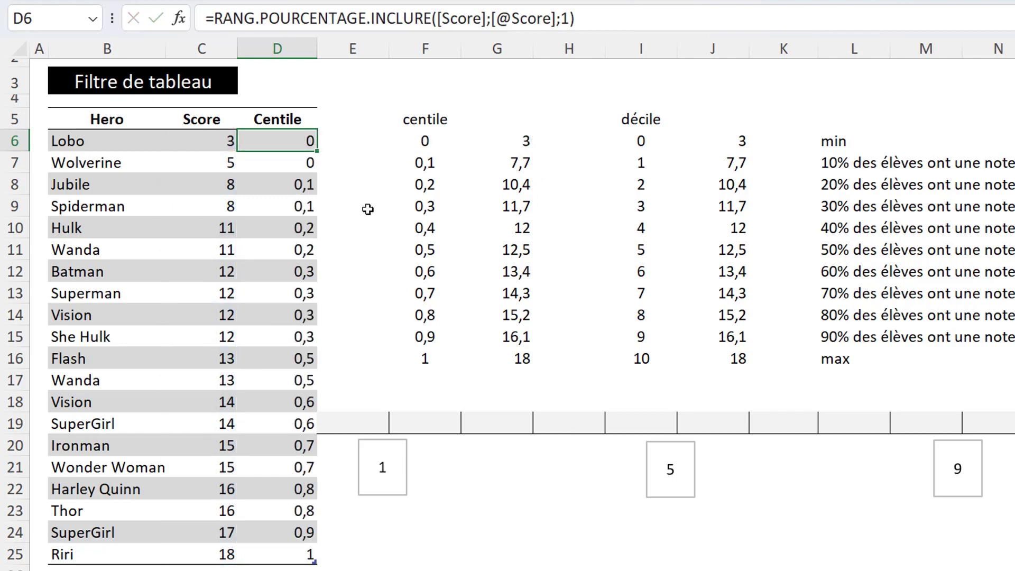
Rename the header to Décile and multiply the rank formula by 10
{"action": "left_click", "coordinate": [261, 118]}
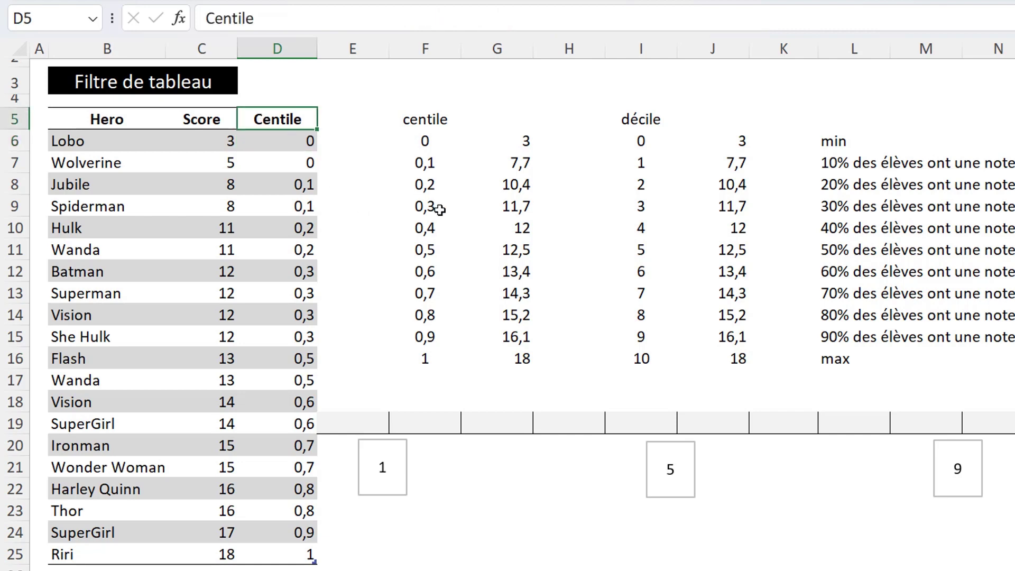
{"action": "type", "text": "Déci"}
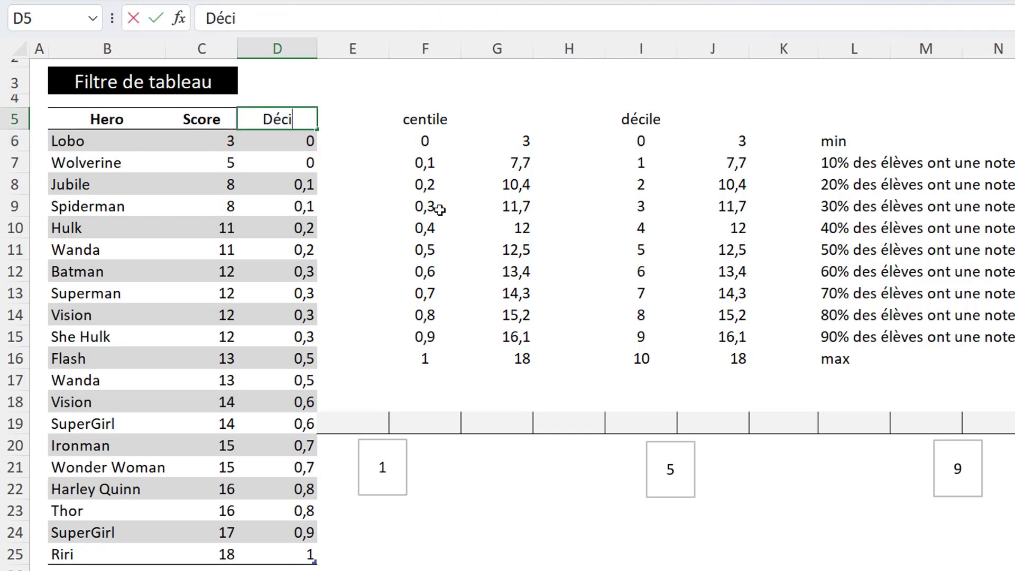
{"action": "type", "text": "le"}
{"action": "key", "text": "Return"}
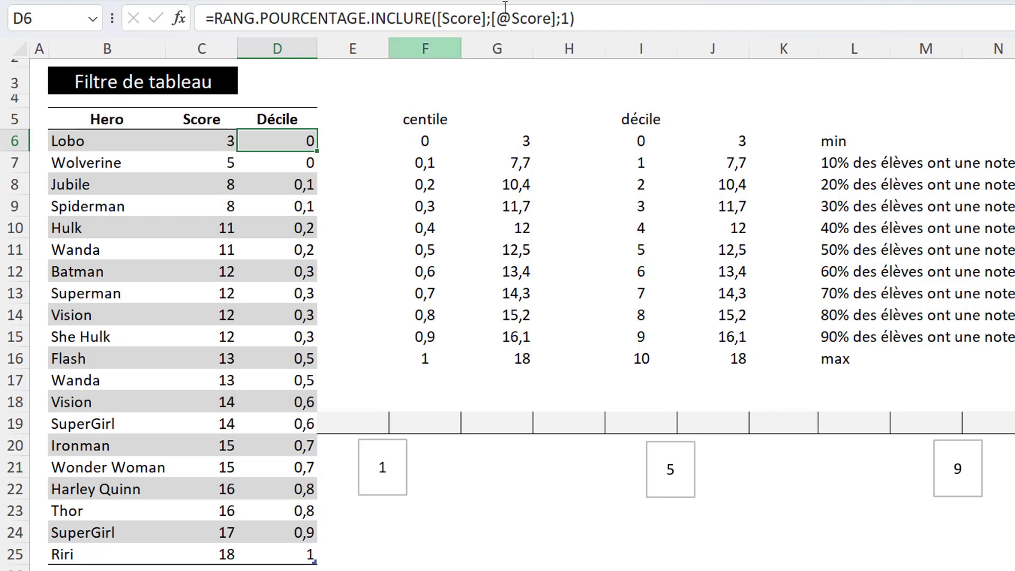
{"action": "left_click", "coordinate": [596, 19]}
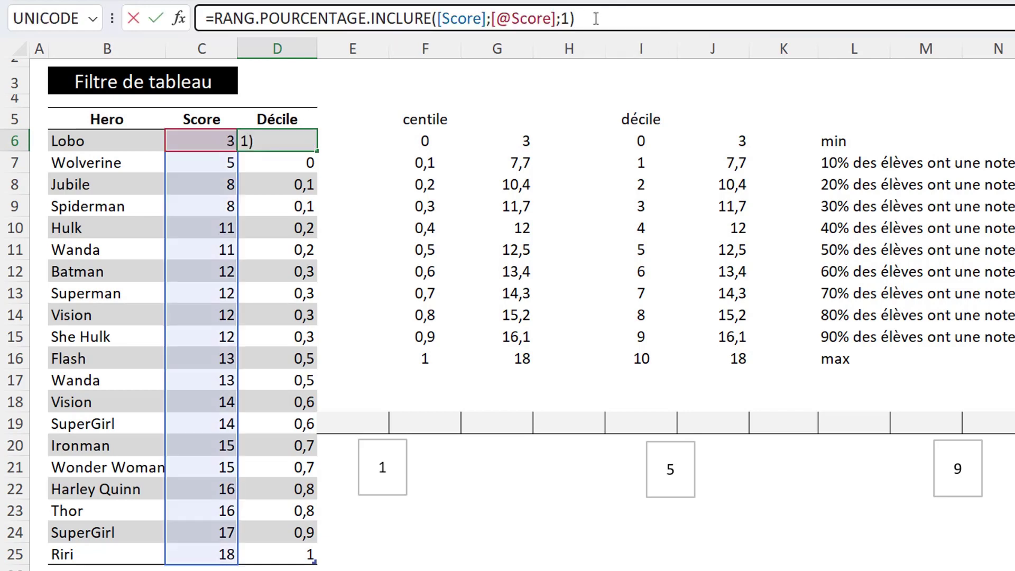
{"action": "type", "text": "*10"}
{"action": "key", "text": "Return"}
{"action": "left_click", "coordinate": [354, 118]}
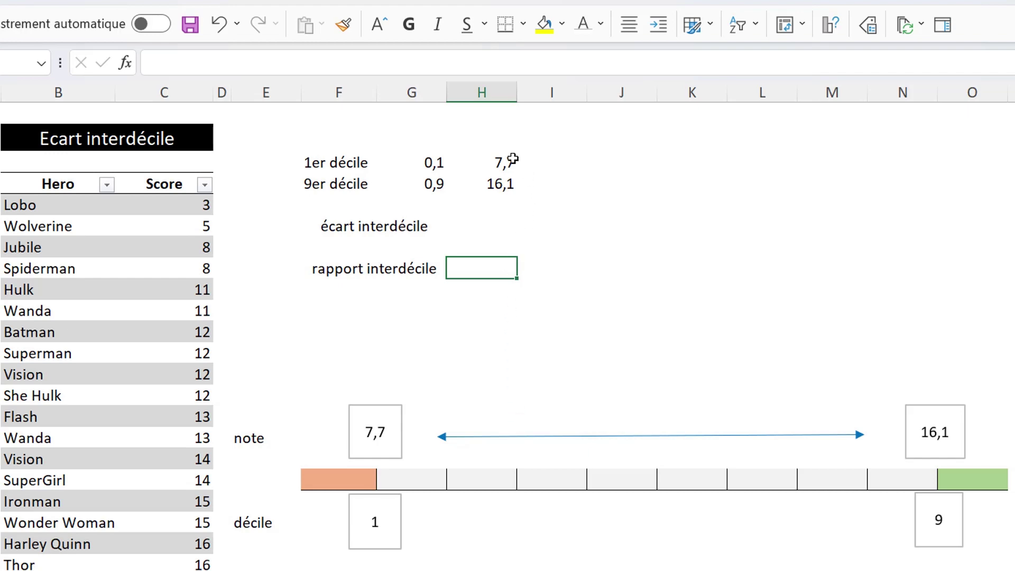
Inspect the CENTILE.INCLURE formulas for the 1st decile (7,7) and 9th decile (16,1)
{"action": "left_click", "coordinate": [511, 161]}
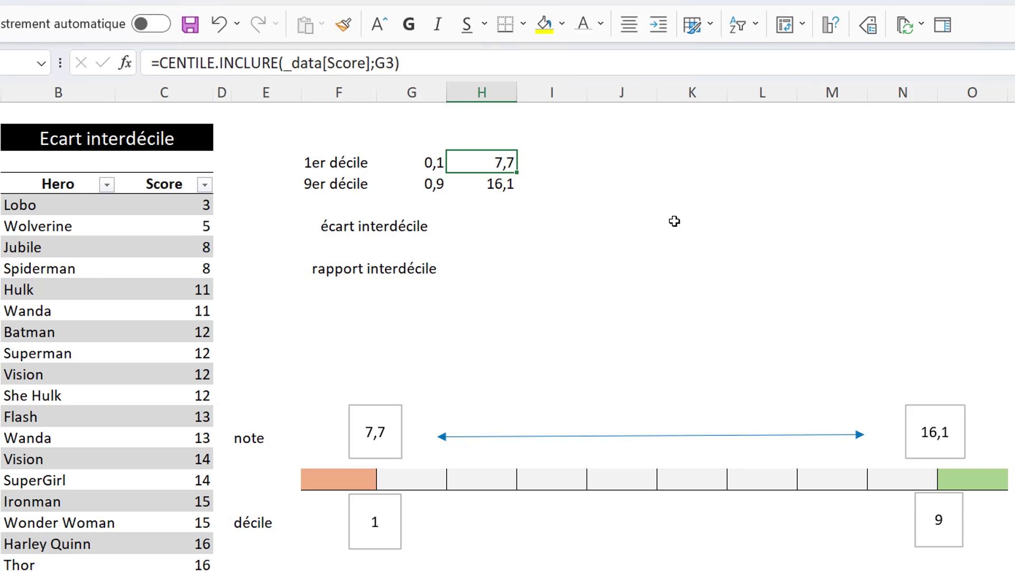
{"action": "left_click", "coordinate": [486, 185]}
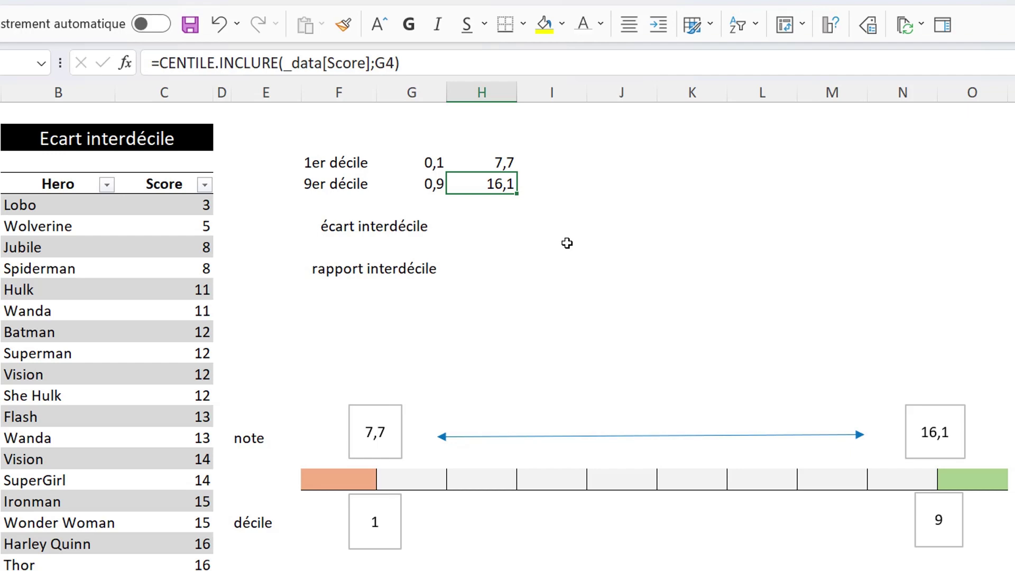
Compute the interdecile gap in H7 as =H4-H3, giving 8,4
{"action": "left_click", "coordinate": [489, 223]}
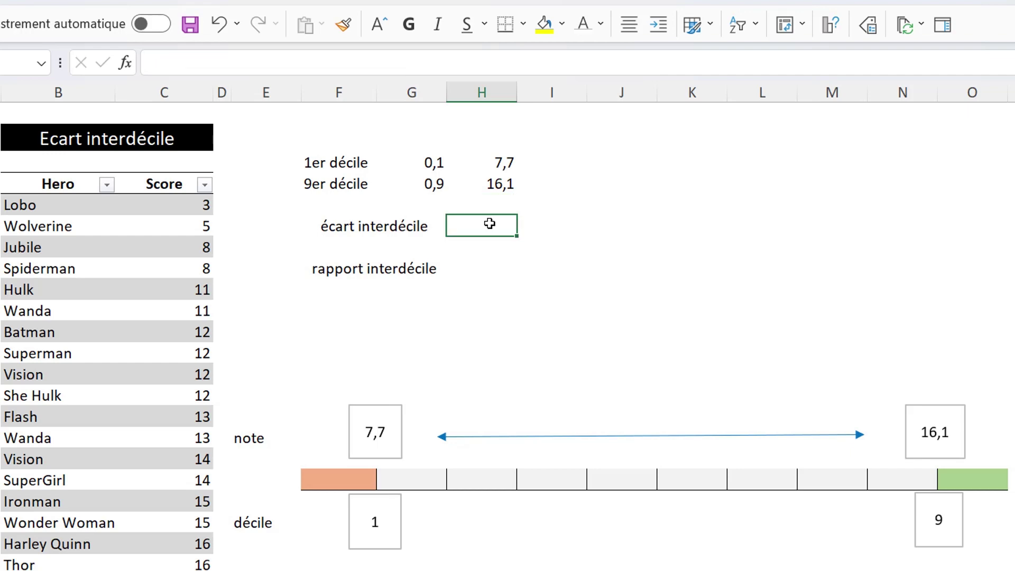
{"action": "type", "text": "="}
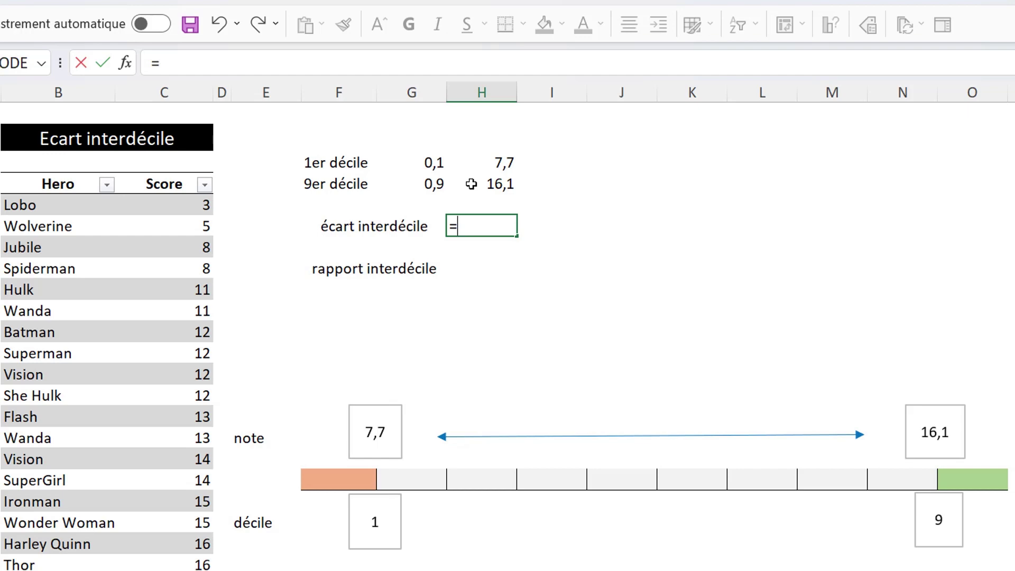
{"action": "left_click", "coordinate": [471, 184]}
{"action": "type", "text": "-"}
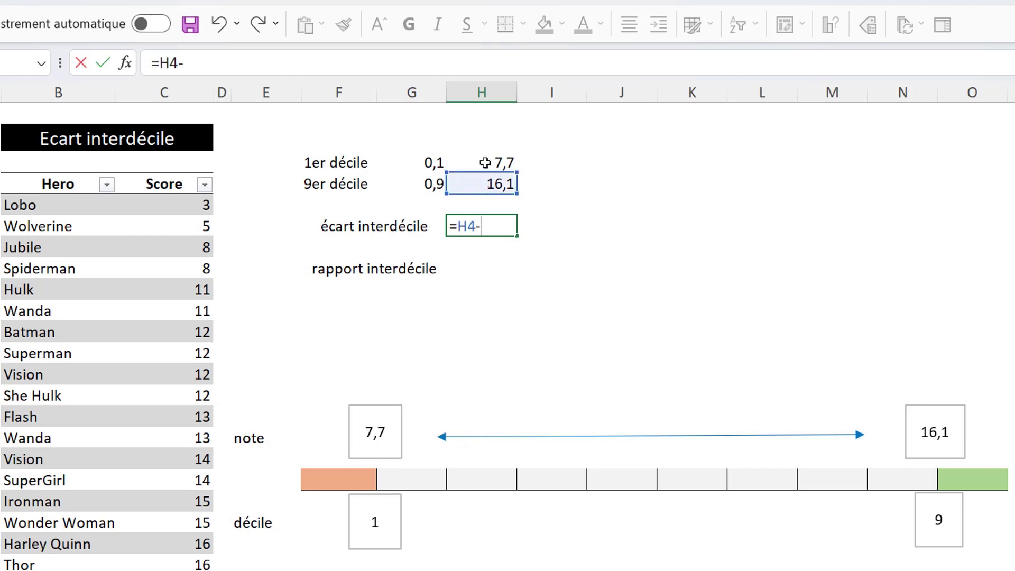
{"action": "left_click", "coordinate": [485, 163]}
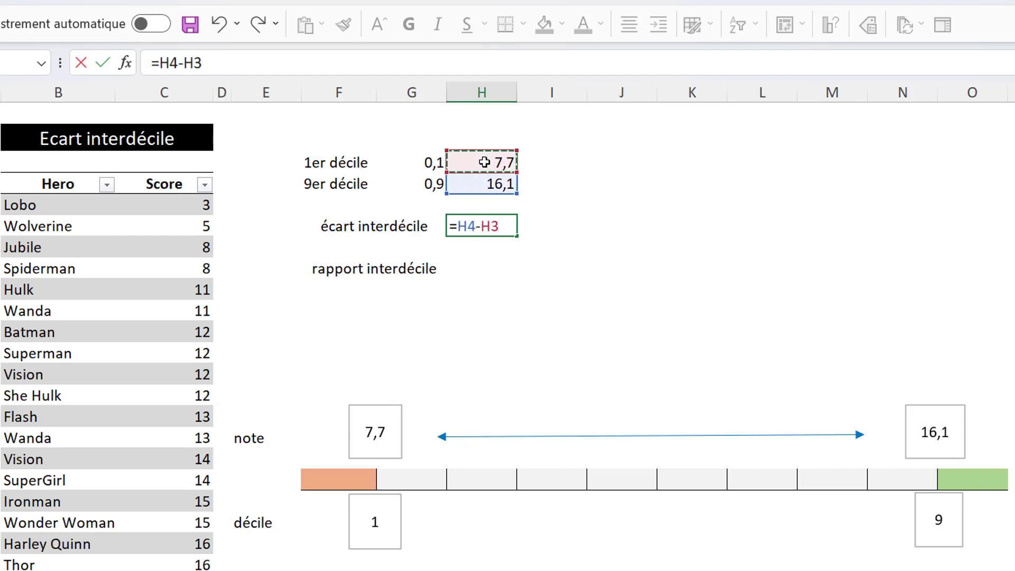
{"action": "key", "text": "Return"}
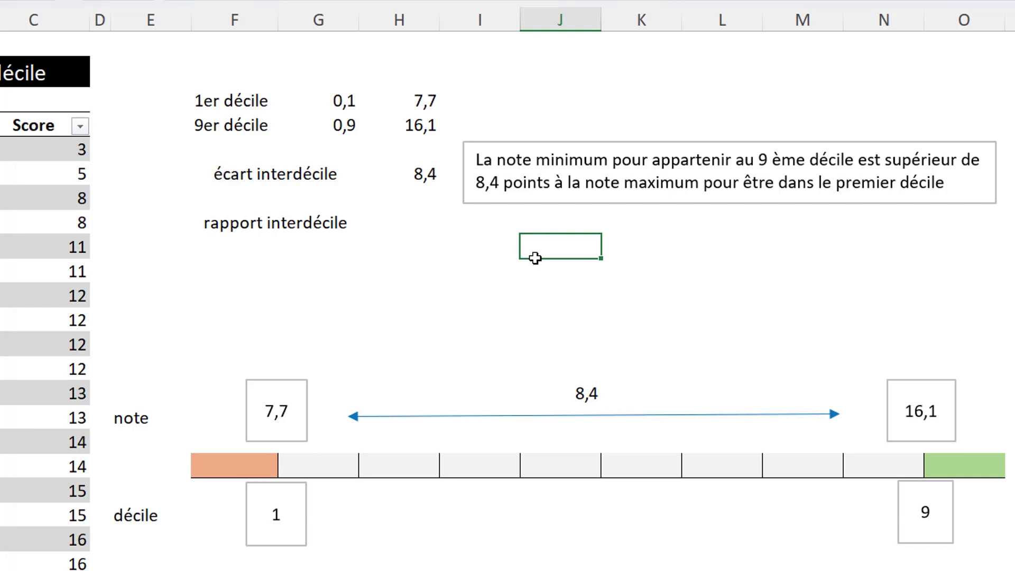
Compute the interdecile ratio as the 9th decile divided by the 1st decile, giving 2,1
{"action": "left_click", "coordinate": [418, 221]}
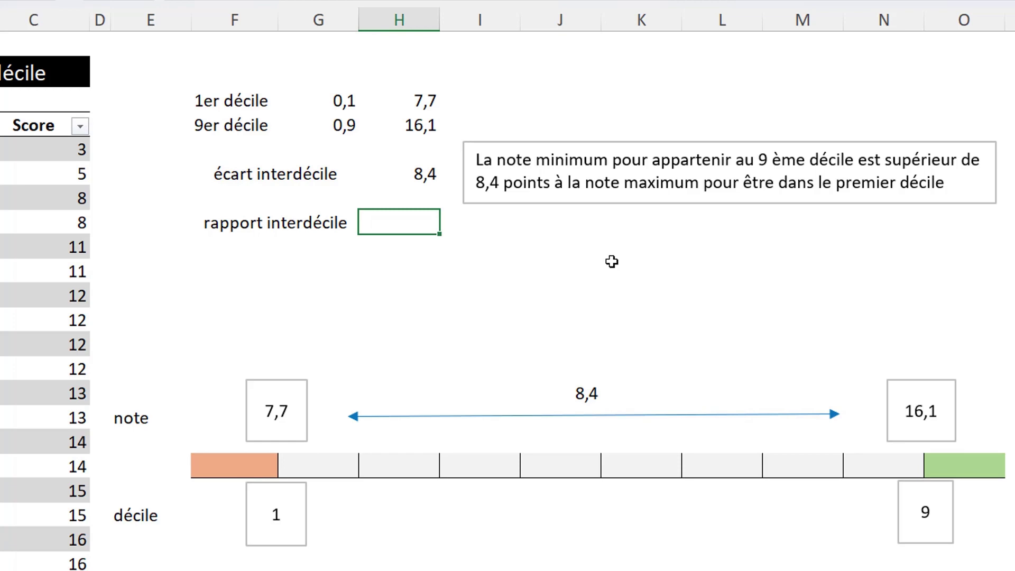
{"action": "type", "text": "="}
{"action": "left_click", "coordinate": [395, 125]}
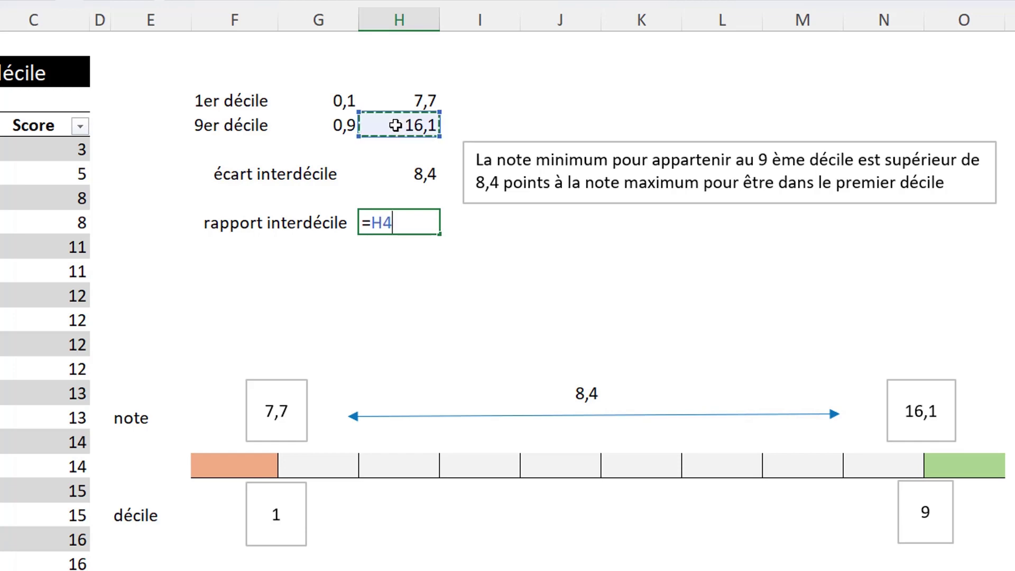
{"action": "type", "text": "/"}
{"action": "left_click", "coordinate": [396, 100]}
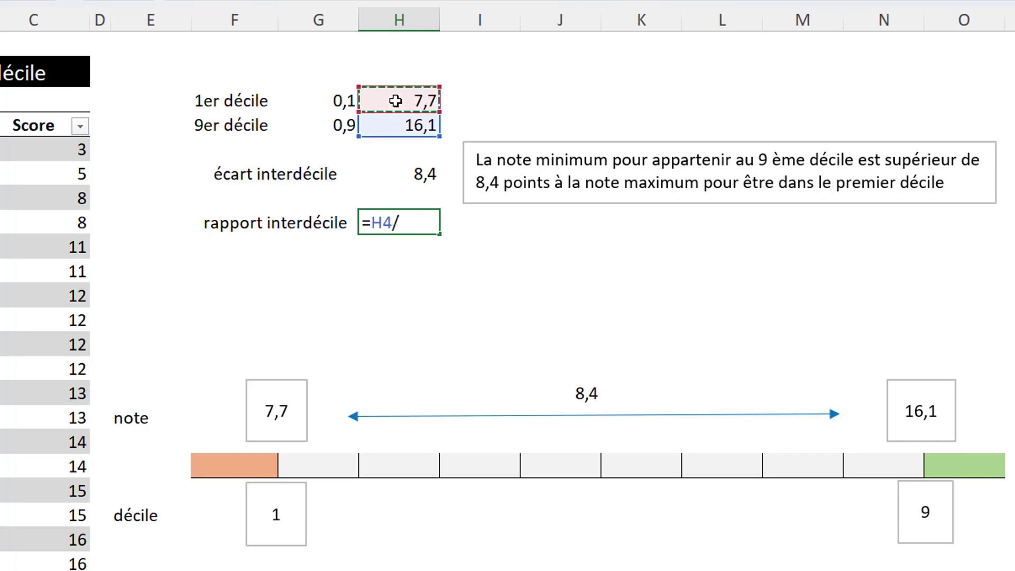
{"action": "key", "text": "Return"}
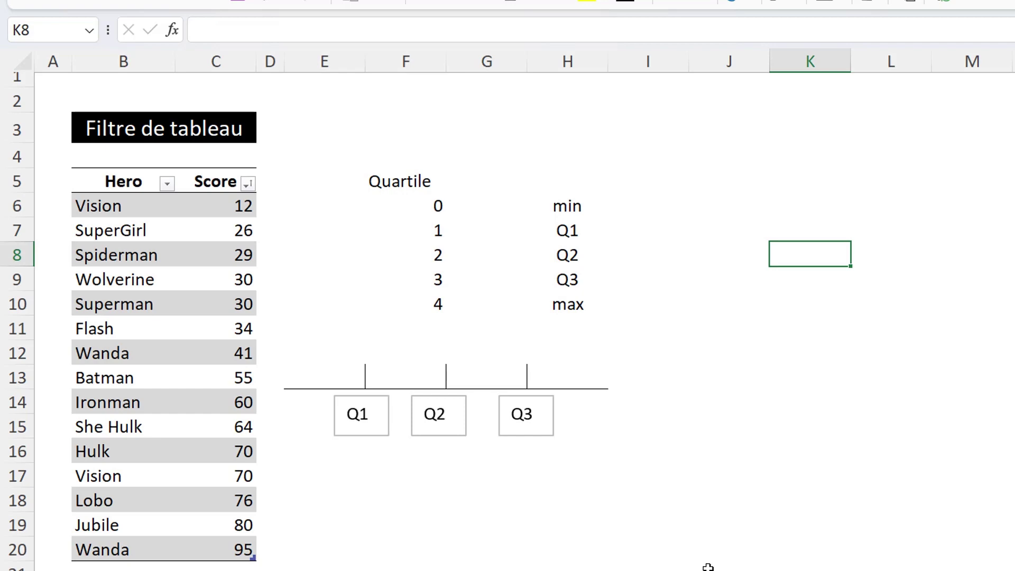
Enter =QUARTILE.INCLURE(data_[Score];F6) in G6 and fill it down to G10
{"action": "left_click", "coordinate": [475, 200]}
{"action": "type", "text": "="}
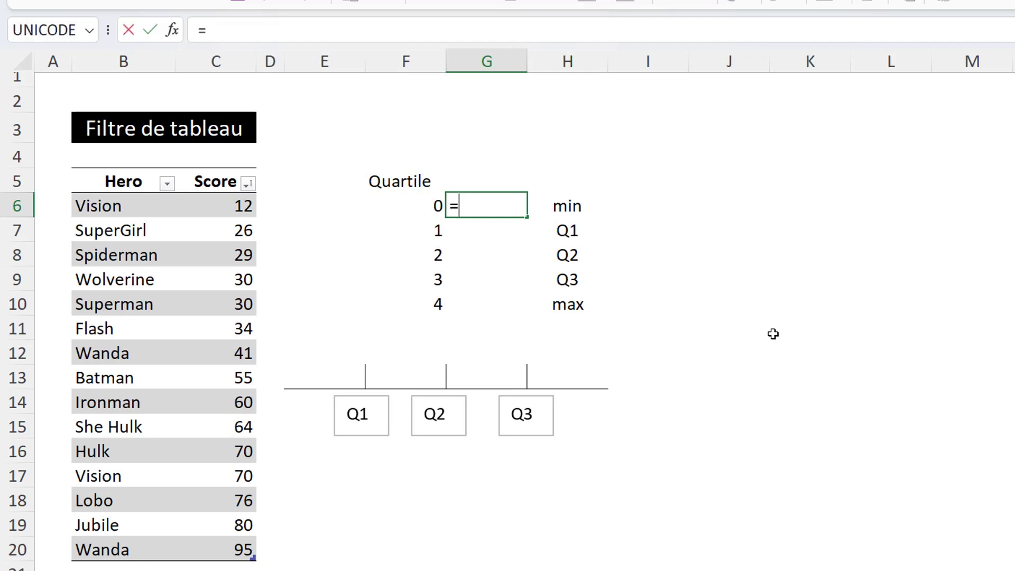
{"action": "type", "text": "qu"}
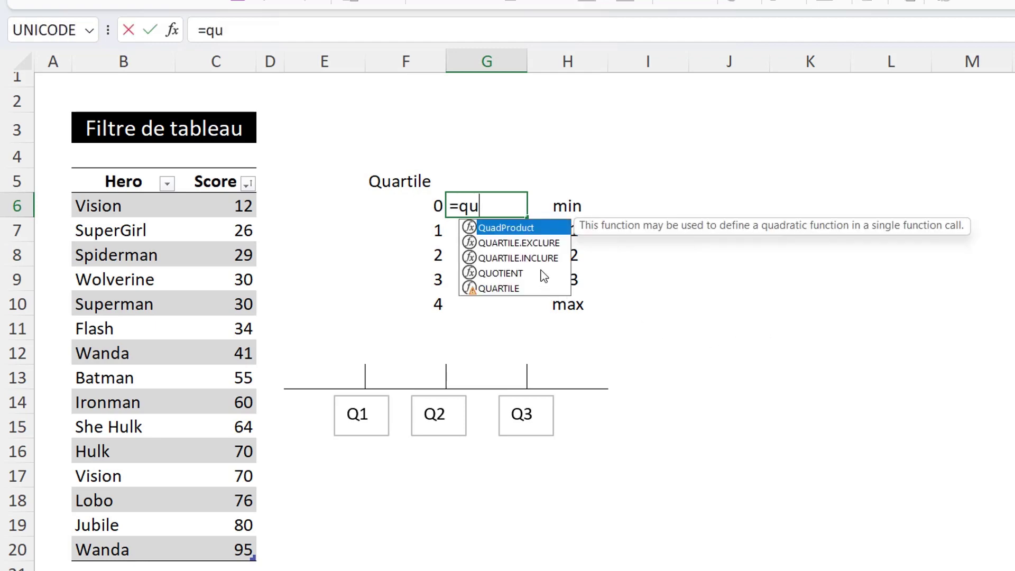
{"action": "key", "text": "Down"}
{"action": "key", "text": "Down"}
{"action": "key", "text": "Tab"}
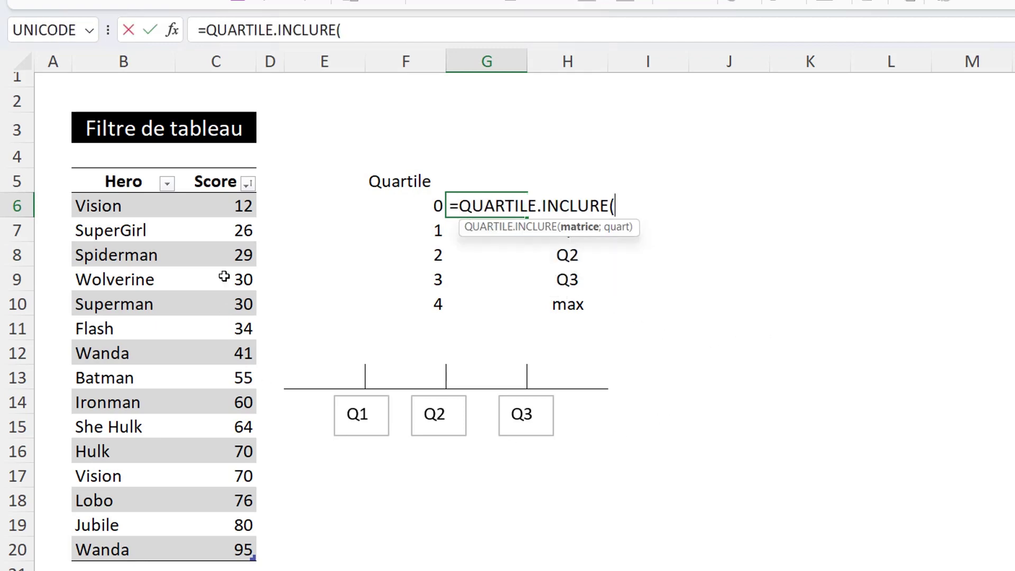
{"action": "left_click", "coordinate": [217, 172]}
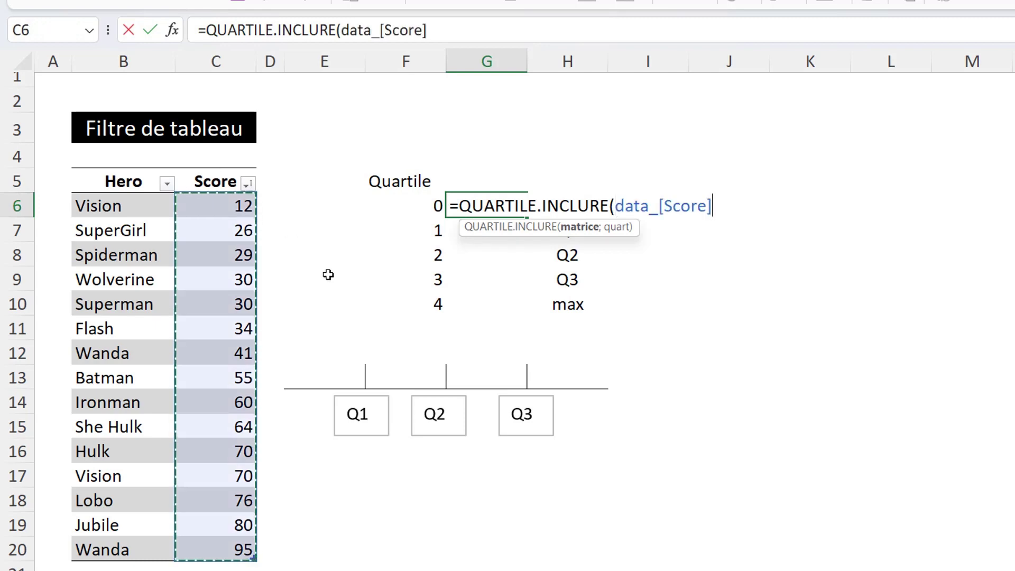
{"action": "type", "text": ";"}
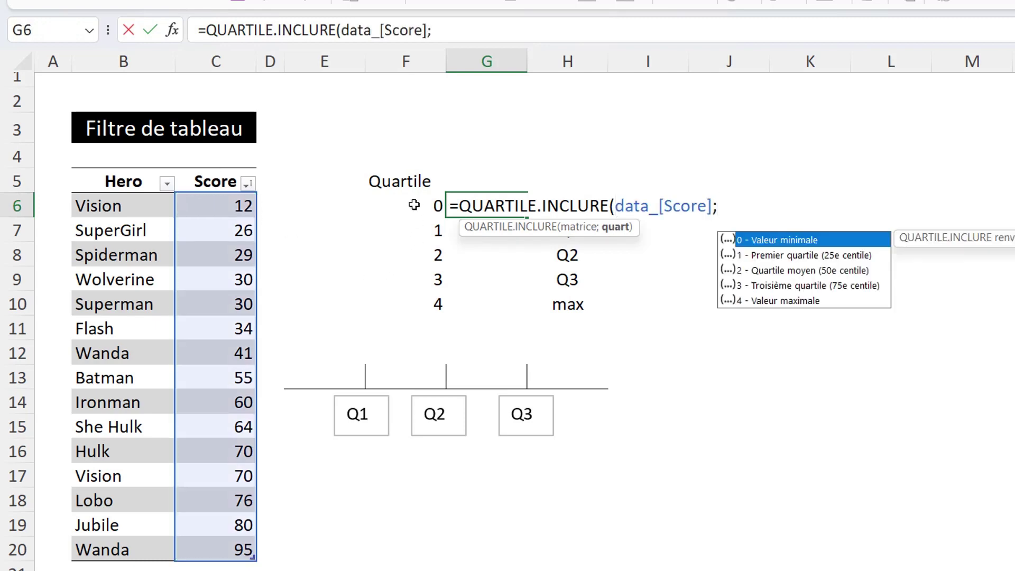
{"action": "left_click", "coordinate": [415, 206]}
{"action": "type", "text": ")"}
{"action": "key", "text": "Return"}
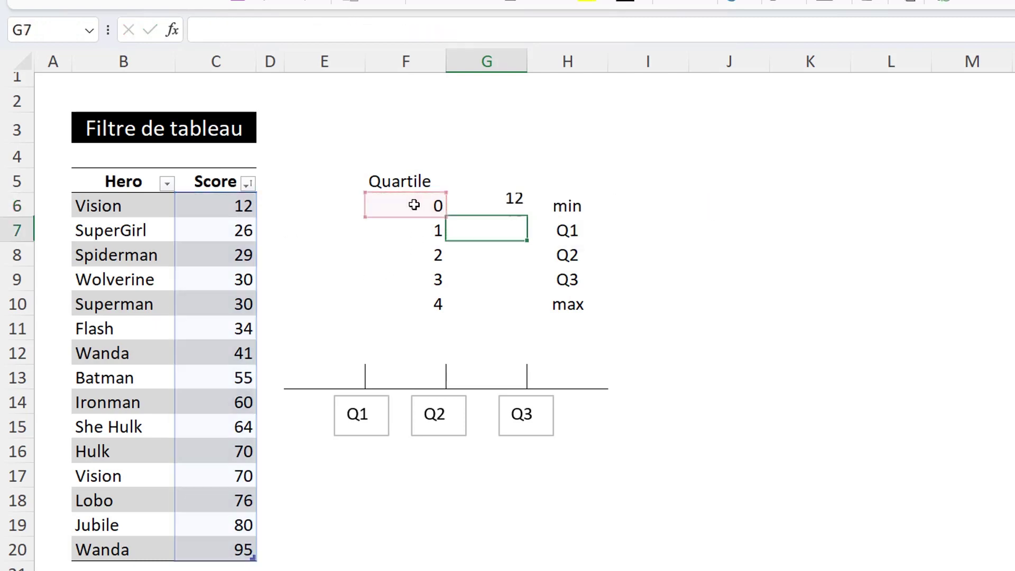
{"action": "left_click", "coordinate": [509, 206]}
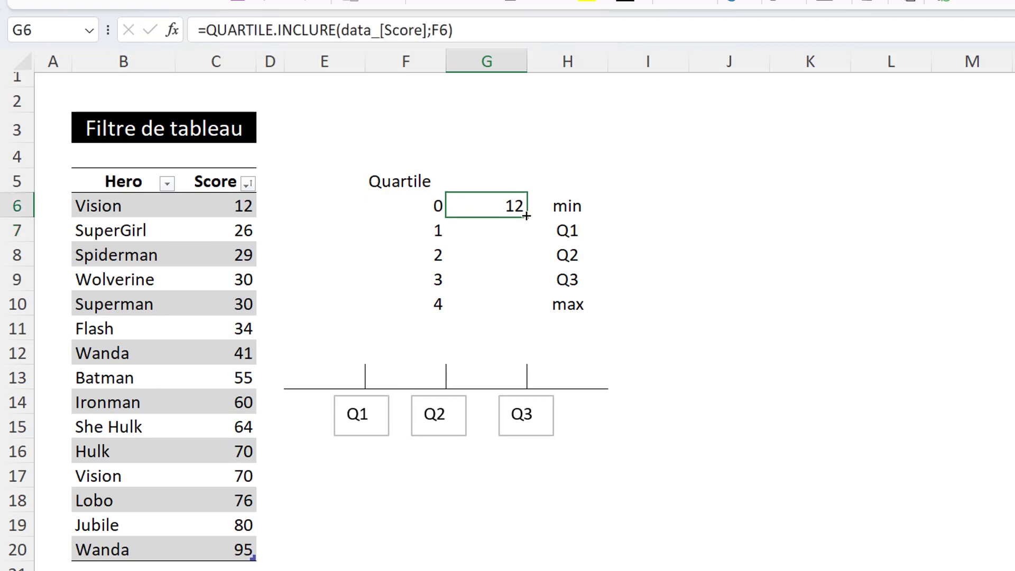
{"action": "left_click_drag", "start_coordinate": [526, 216], "coordinate": [521, 313]}
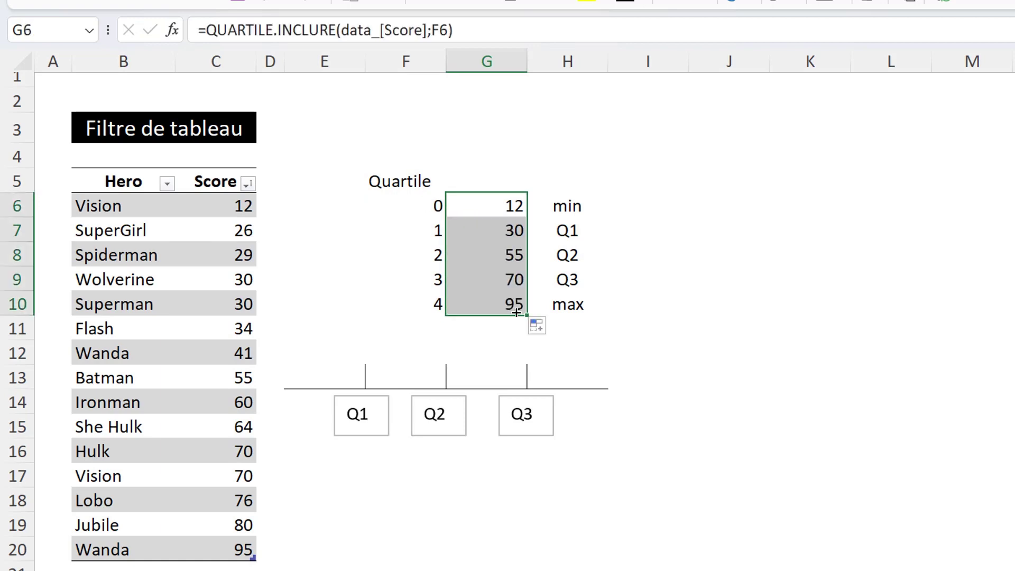
{"action": "left_click", "coordinate": [690, 331]}
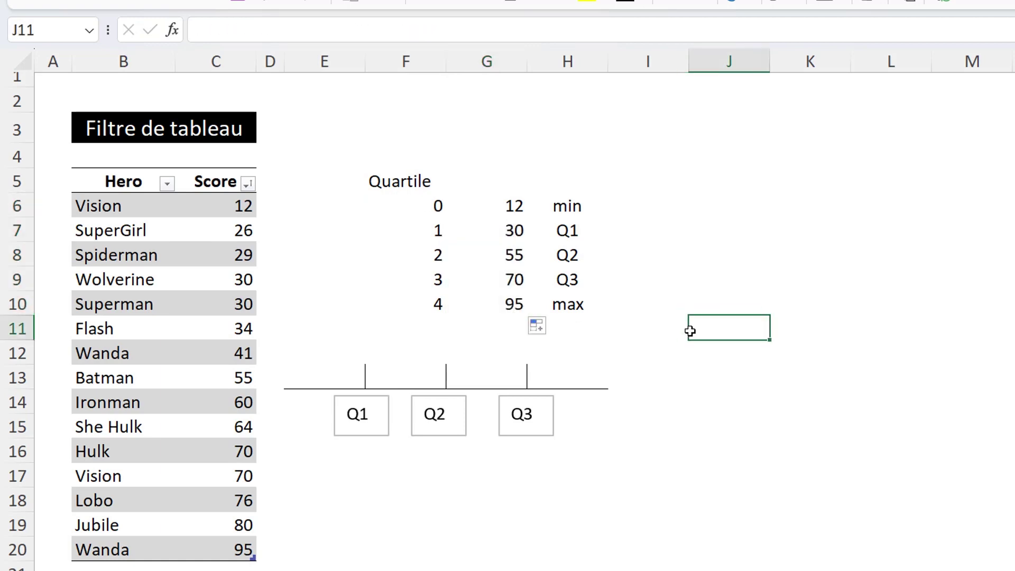
Check the min, Q1, Q2, Q3 and max labels beside 12, 30, 55, 70 and 95
{"action": "left_click", "coordinate": [571, 208]}
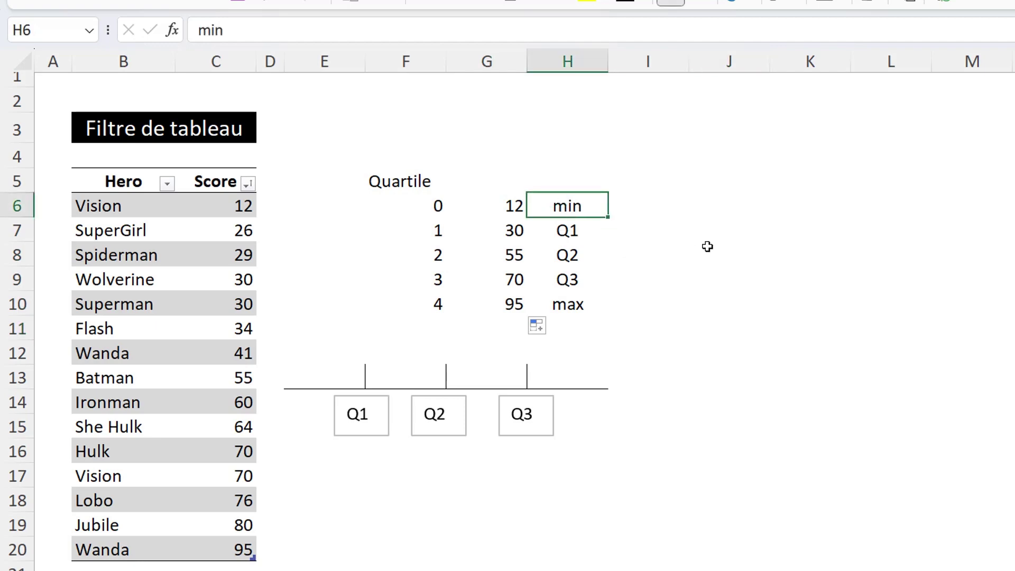
{"action": "left_click", "coordinate": [567, 236]}
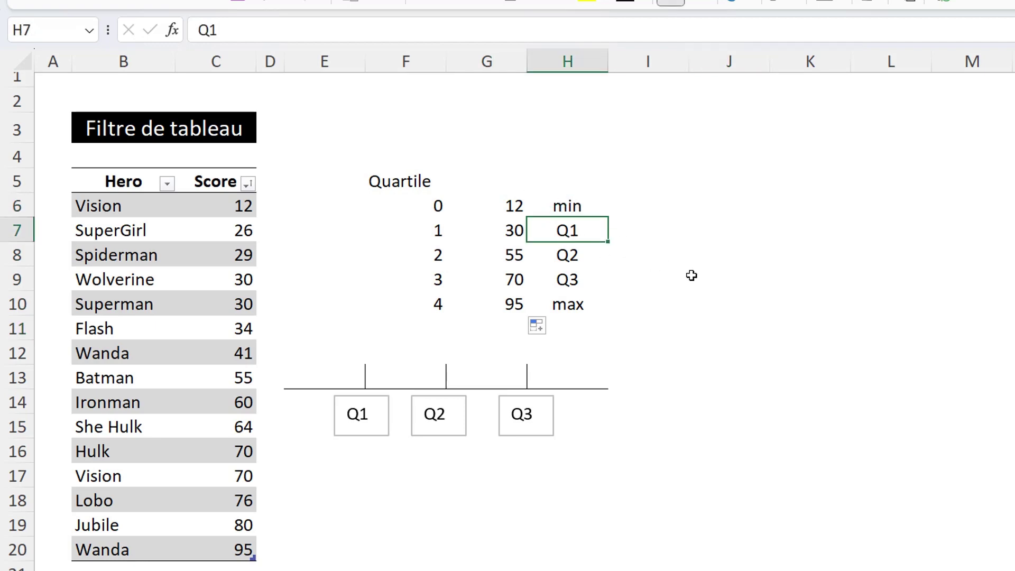
{"action": "left_click", "coordinate": [570, 255]}
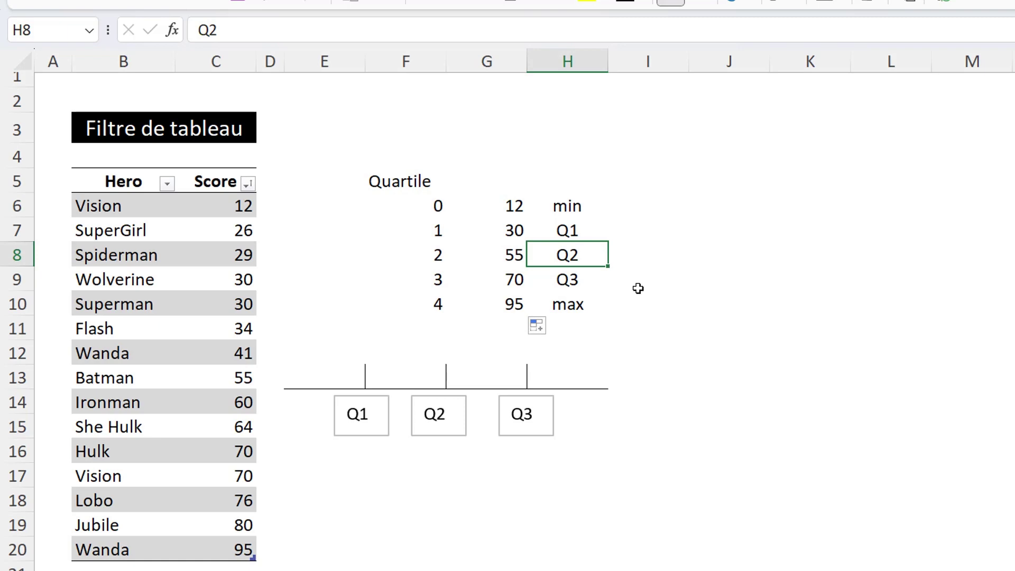
{"action": "left_click", "coordinate": [576, 281]}
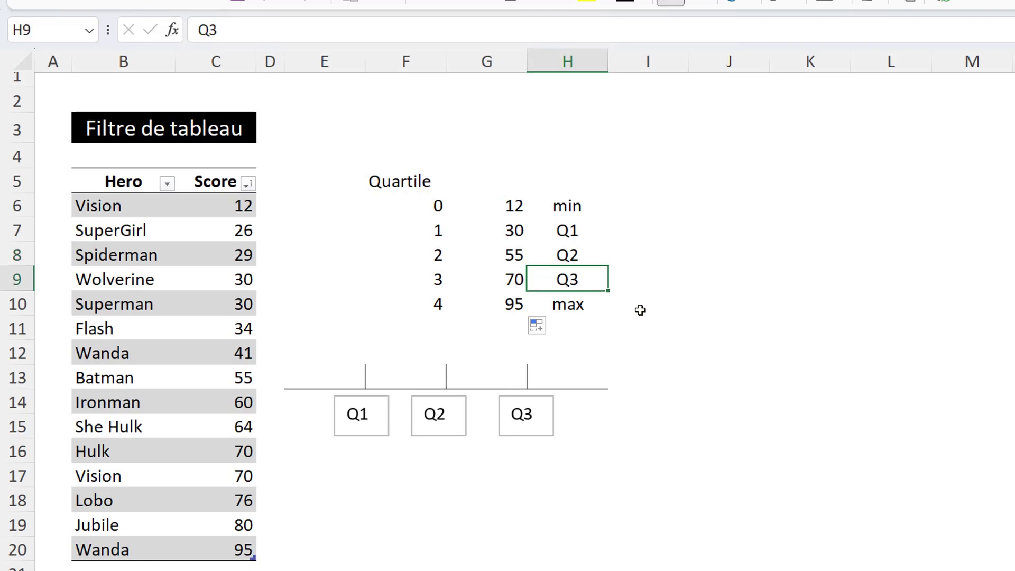
{"action": "left_click", "coordinate": [576, 304]}
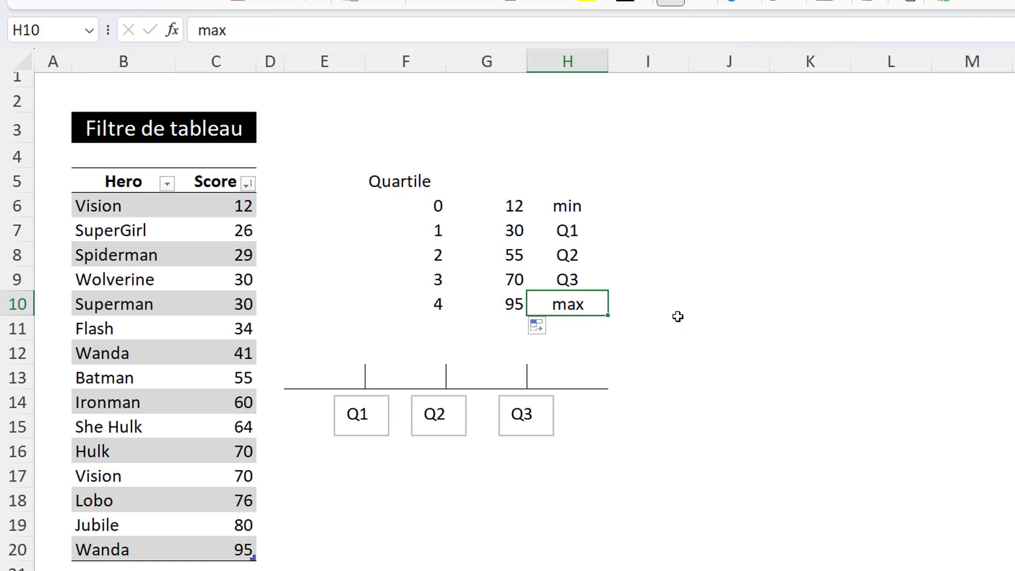
Insert a Boîte à moustaches chart of the Score values beside the quartile table
{"action": "left_click", "coordinate": [215, 169]}
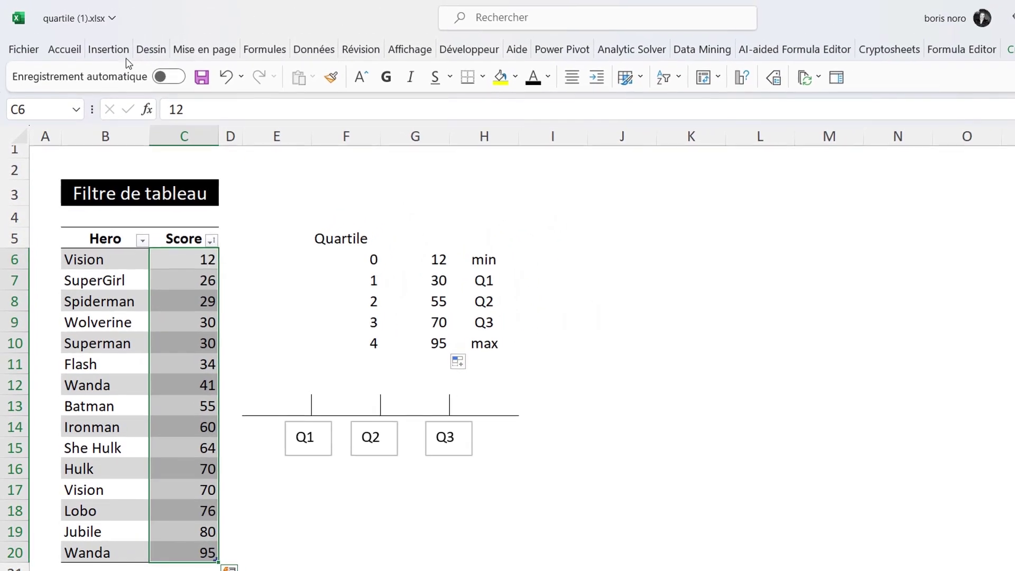
{"action": "left_click", "coordinate": [121, 55]}
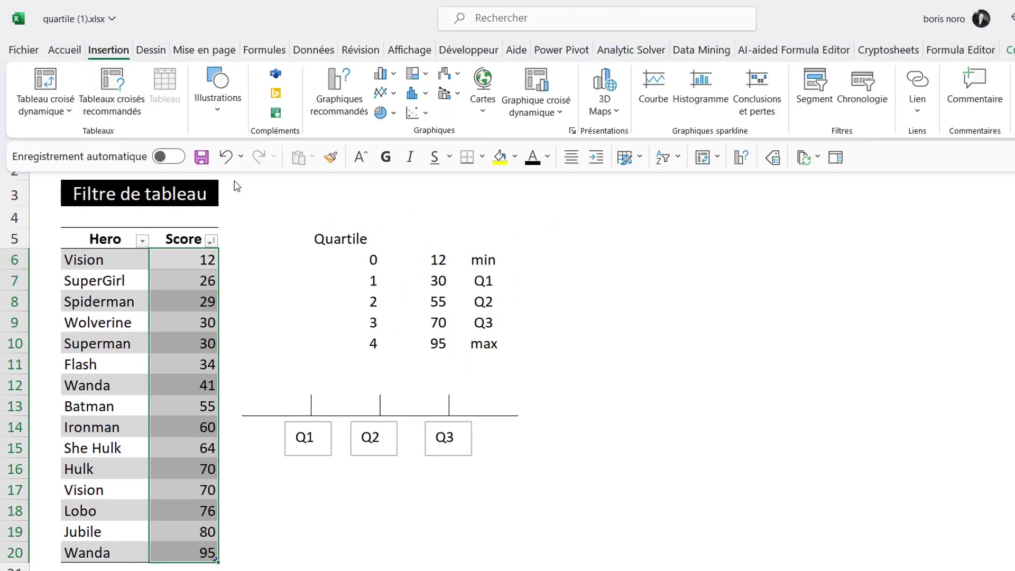
{"action": "left_click", "coordinate": [343, 107]}
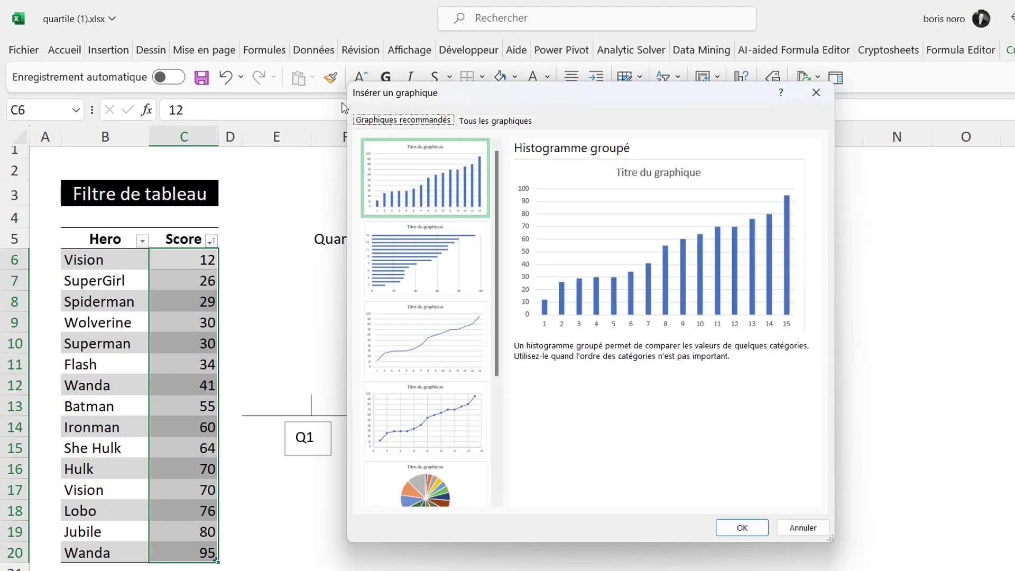
{"action": "left_click", "coordinate": [496, 122]}
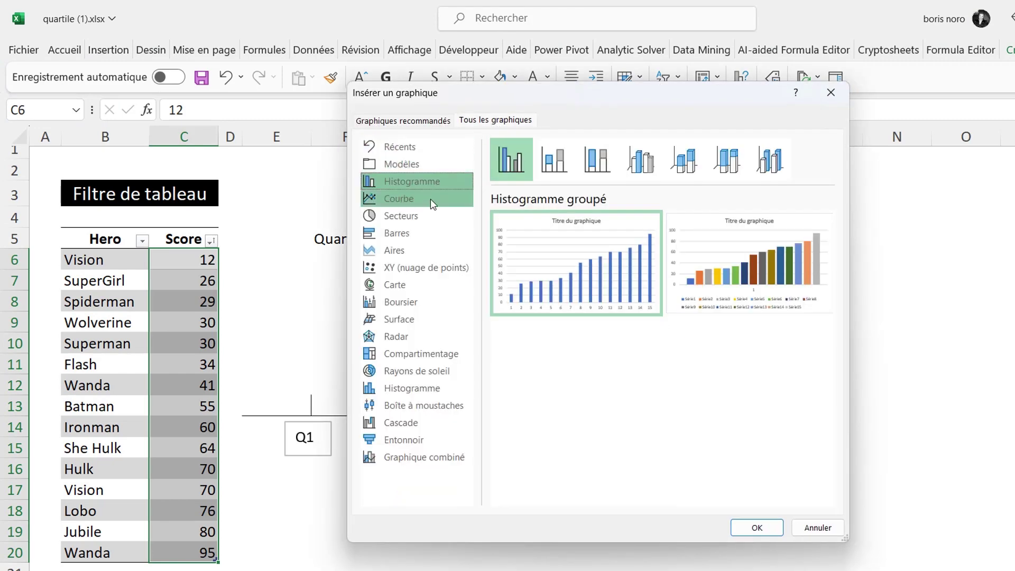
{"action": "left_click", "coordinate": [403, 405]}
{"action": "mouse_move", "coordinate": [577, 261]}
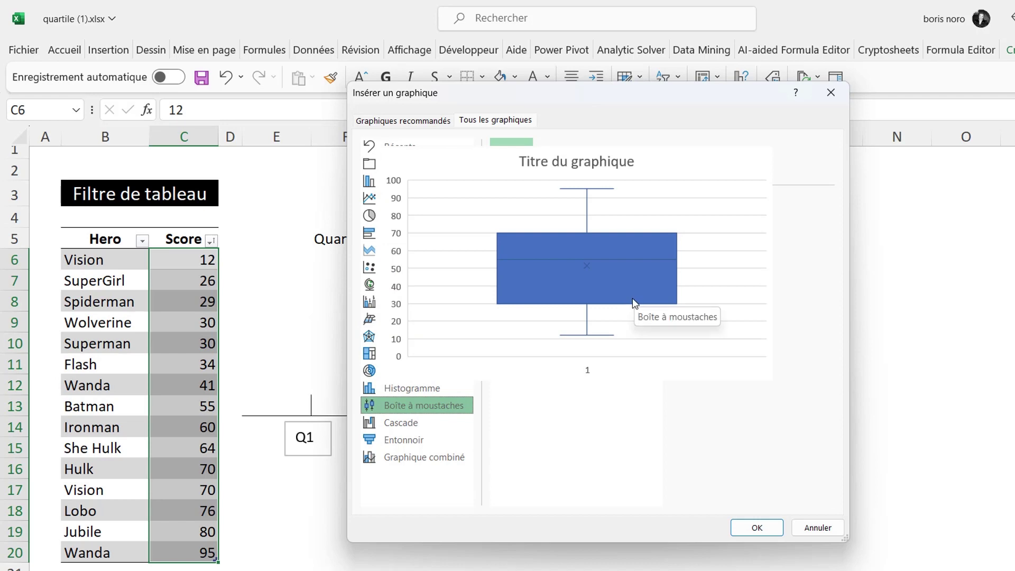
{"action": "left_click", "coordinate": [746, 528]}
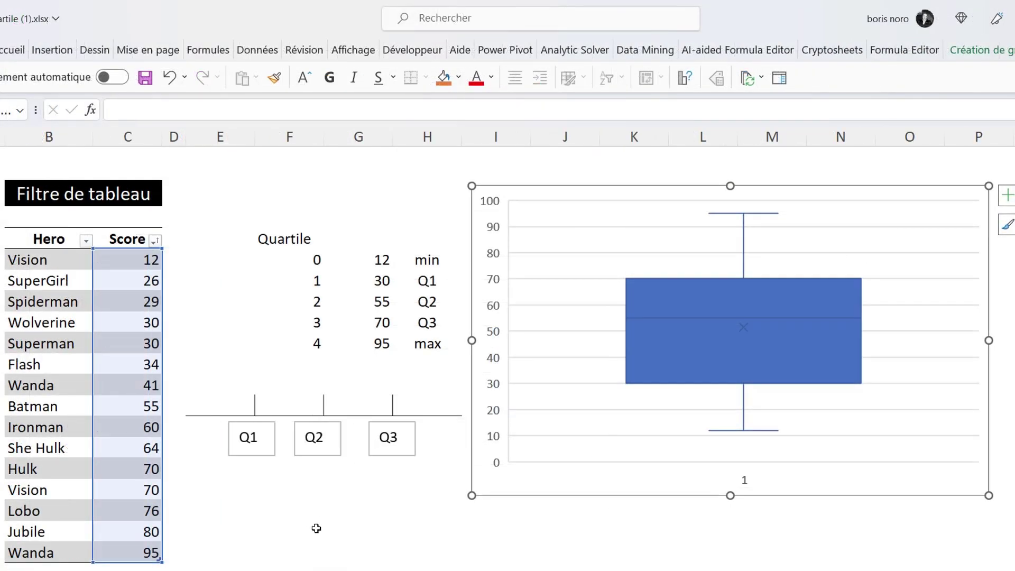
{"action": "left_click", "coordinate": [367, 535]}
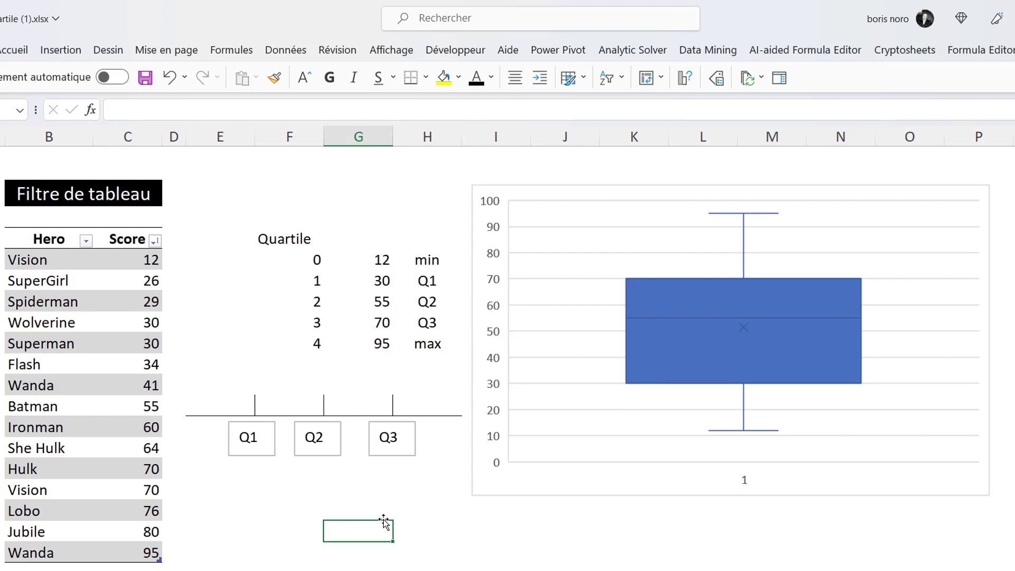
Enter =MOYENNE(data_[Score]) below the chart to show the mean score of 51,4667
{"action": "type", "text": "=m"}
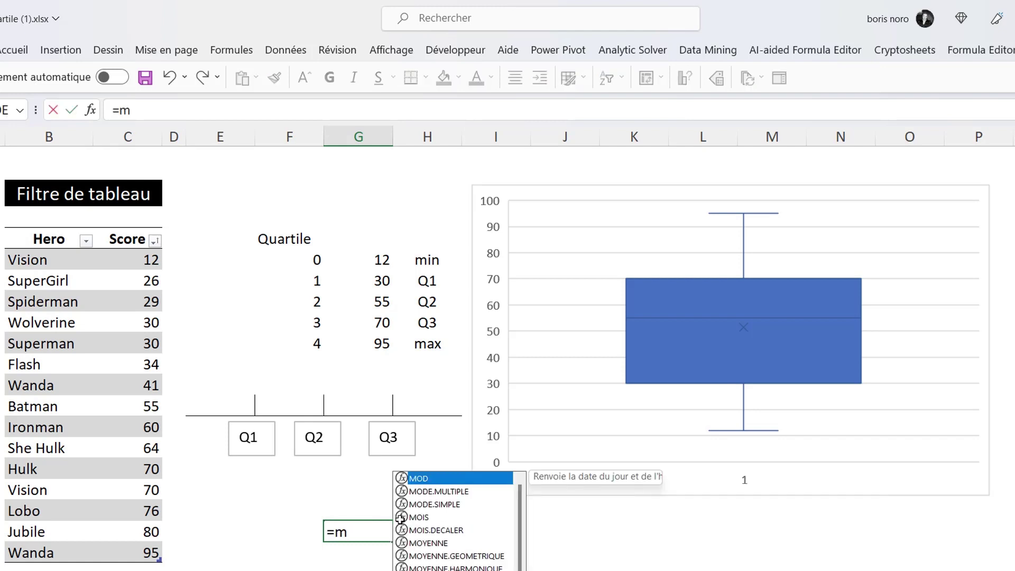
{"action": "type", "text": "oy"}
{"action": "double_click", "coordinate": [421, 518]}
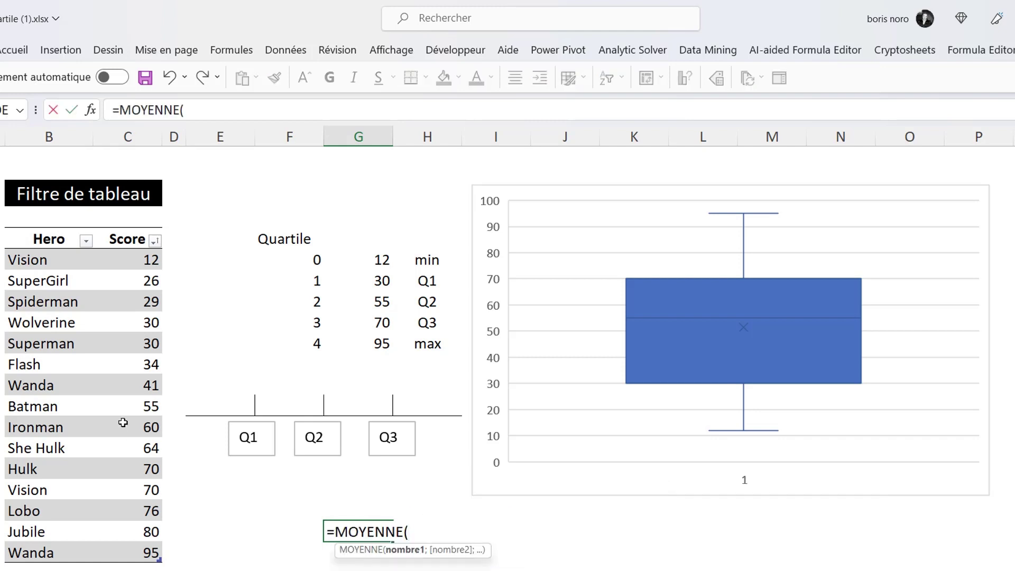
{"action": "left_click", "coordinate": [122, 229]}
{"action": "type", "text": ")"}
{"action": "key", "text": "Return"}
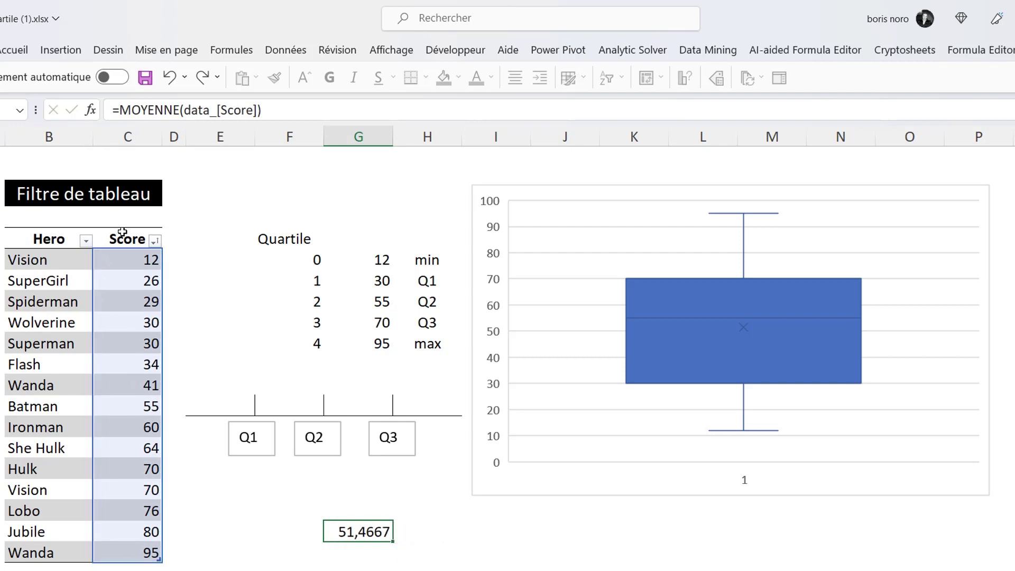